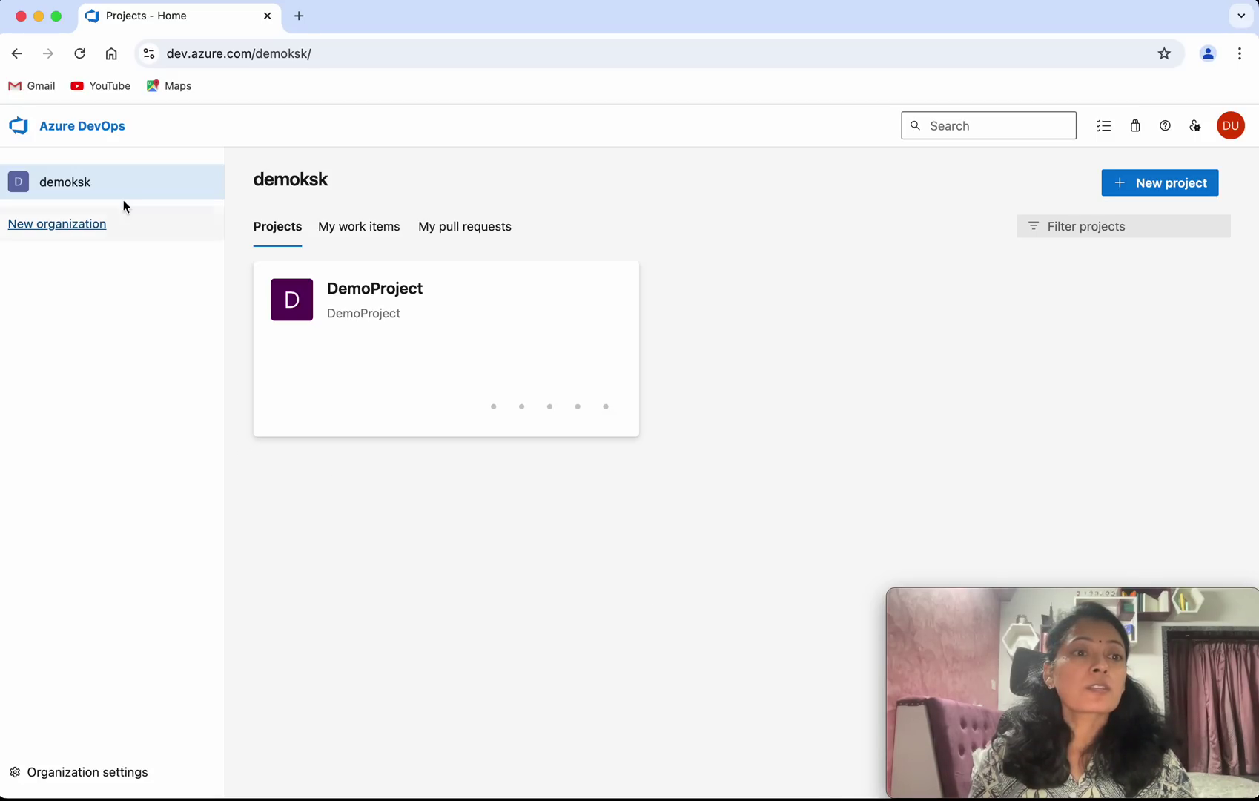
Open the DemoProject project's Work items list
{"action": "left_click", "coordinate": [376, 297]}
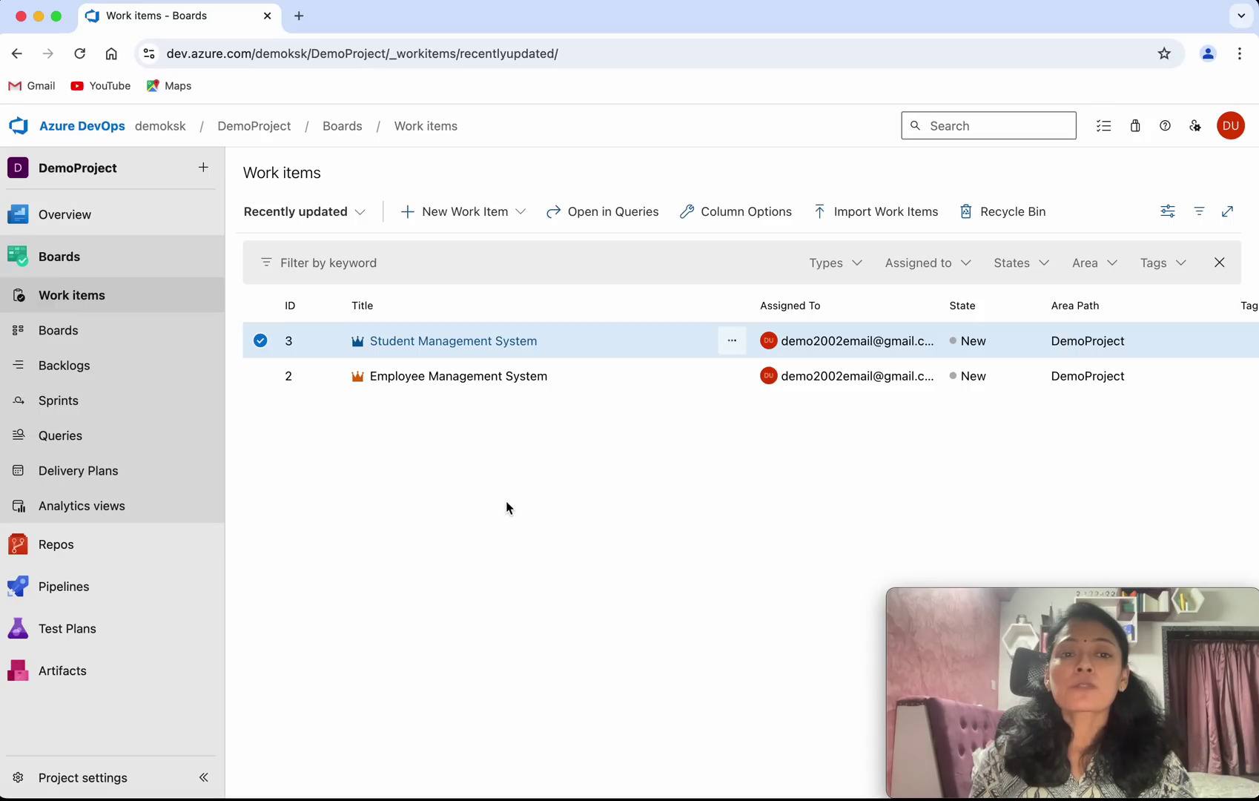
Create a new Feature work item titled 'User Interface'
{"action": "left_click", "coordinate": [519, 223]}
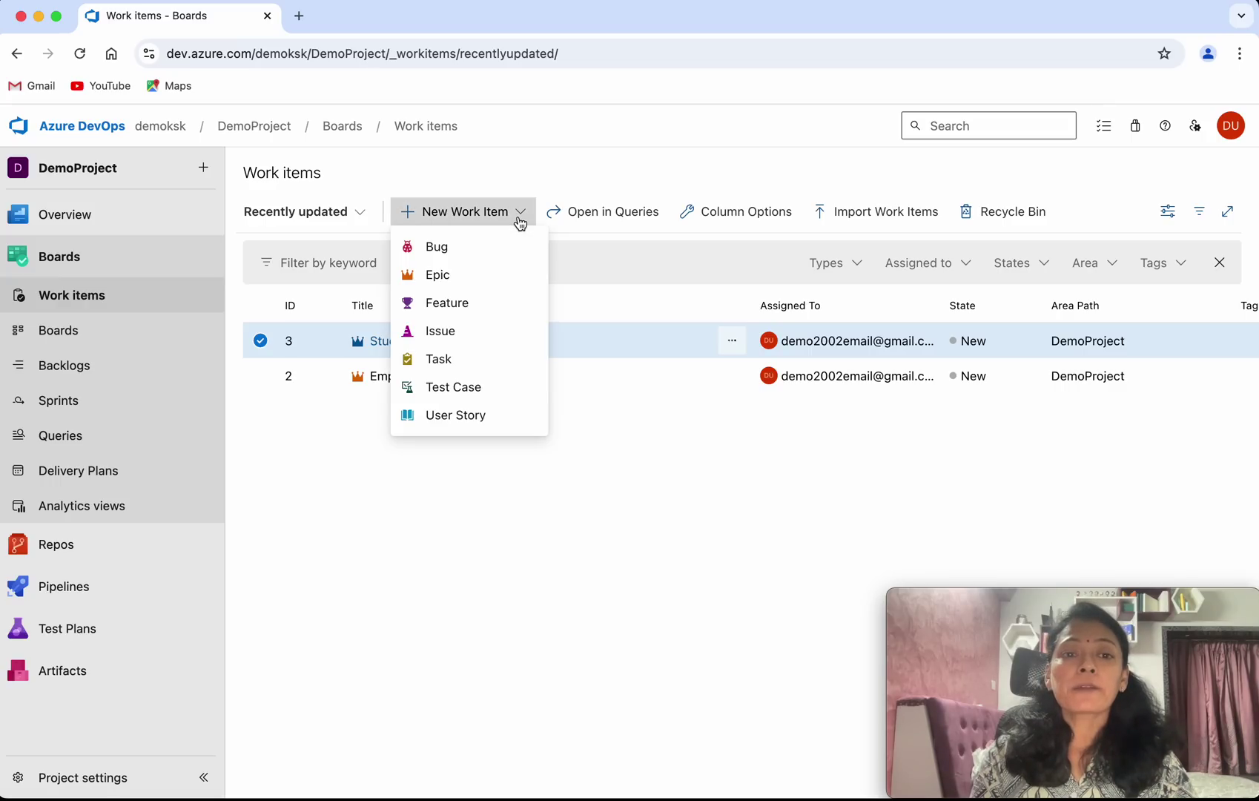
{"action": "left_click", "coordinate": [473, 304]}
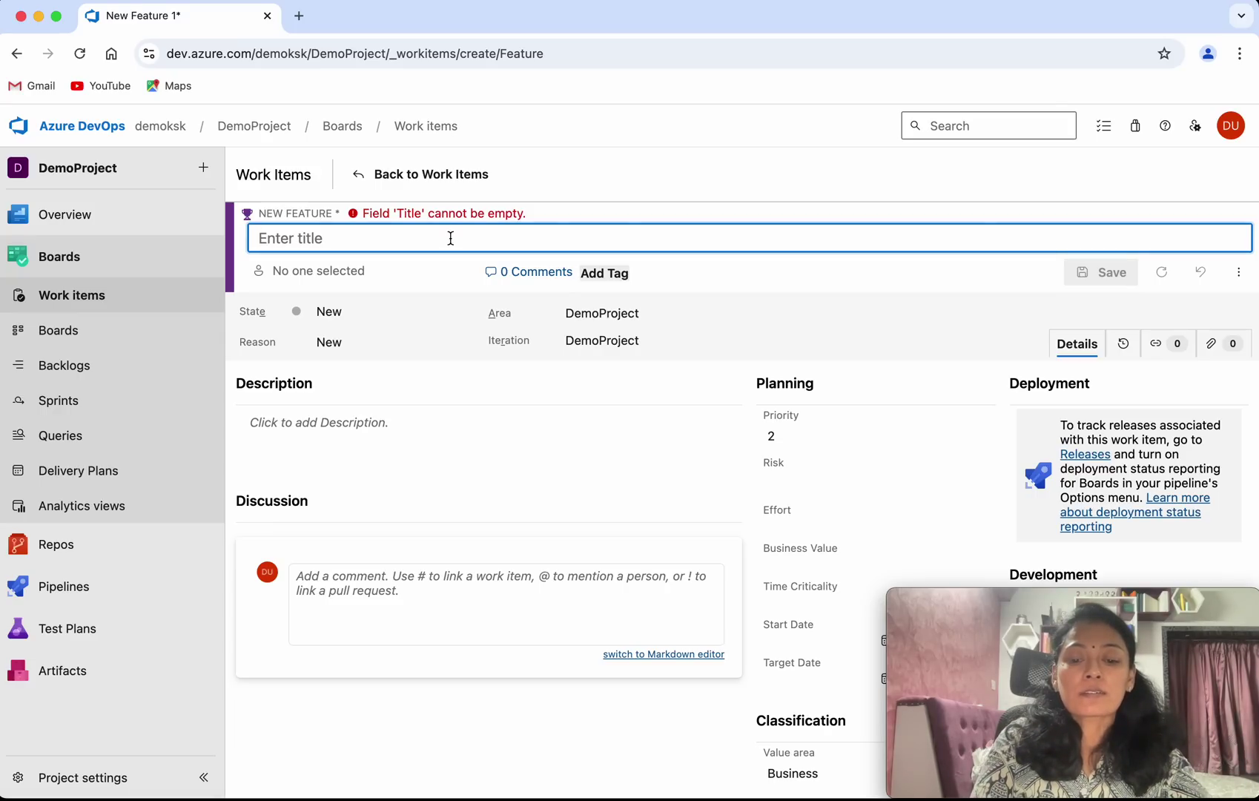
{"action": "type", "text": "User In"}
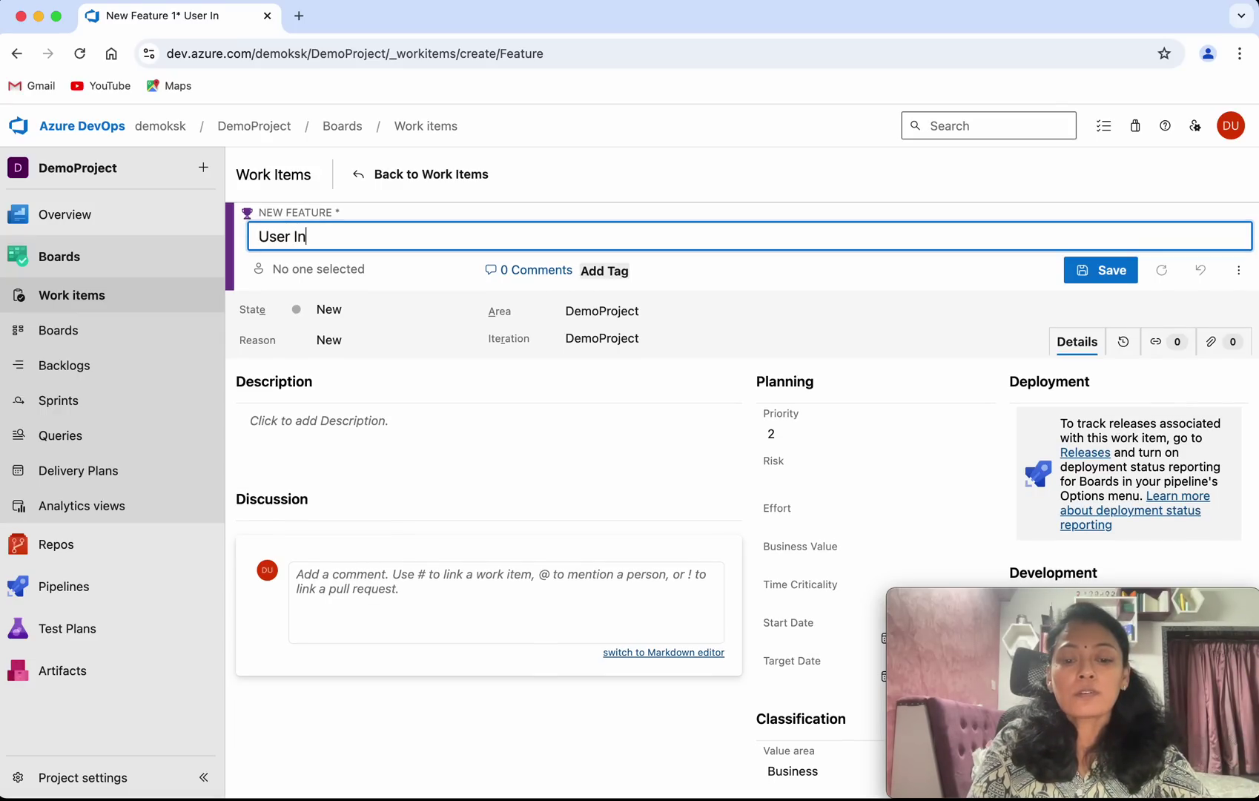
{"action": "type", "text": "terface"}
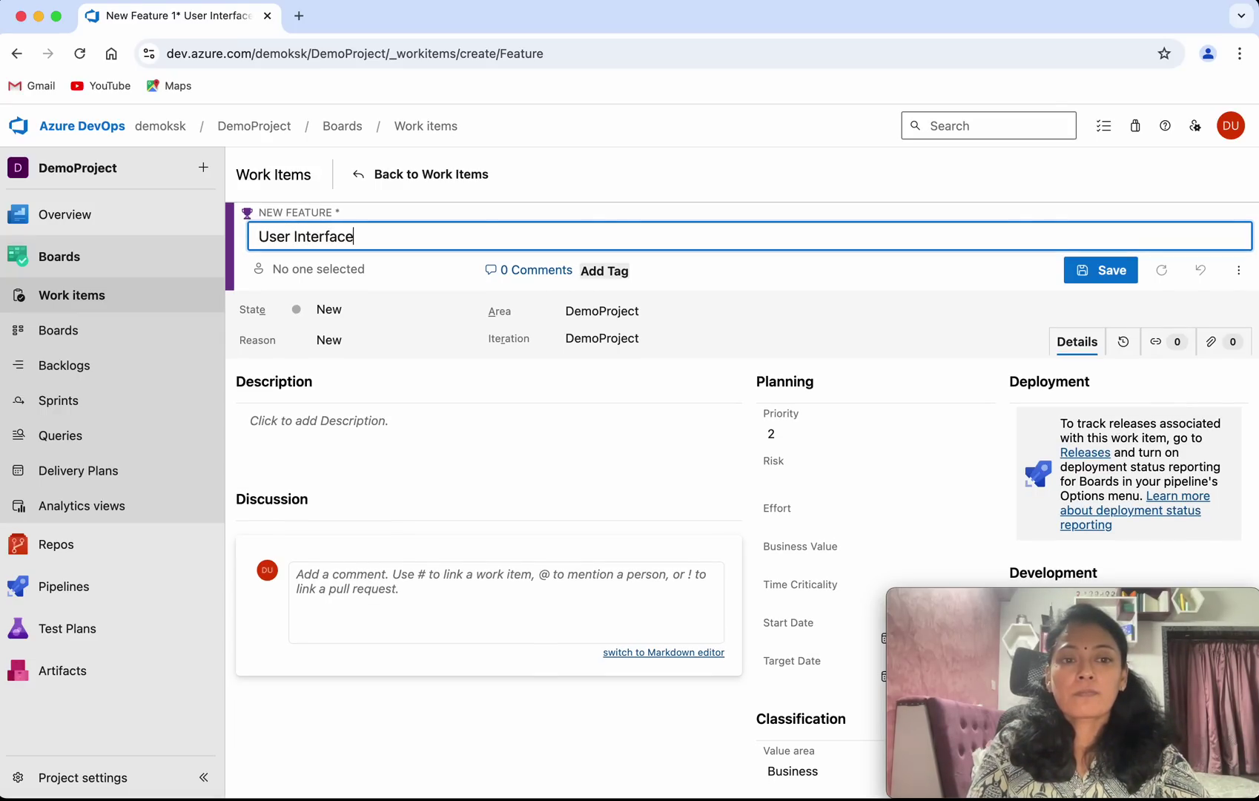
Assign the feature to the current user and add the tag 'UI'
{"action": "left_click", "coordinate": [441, 271]}
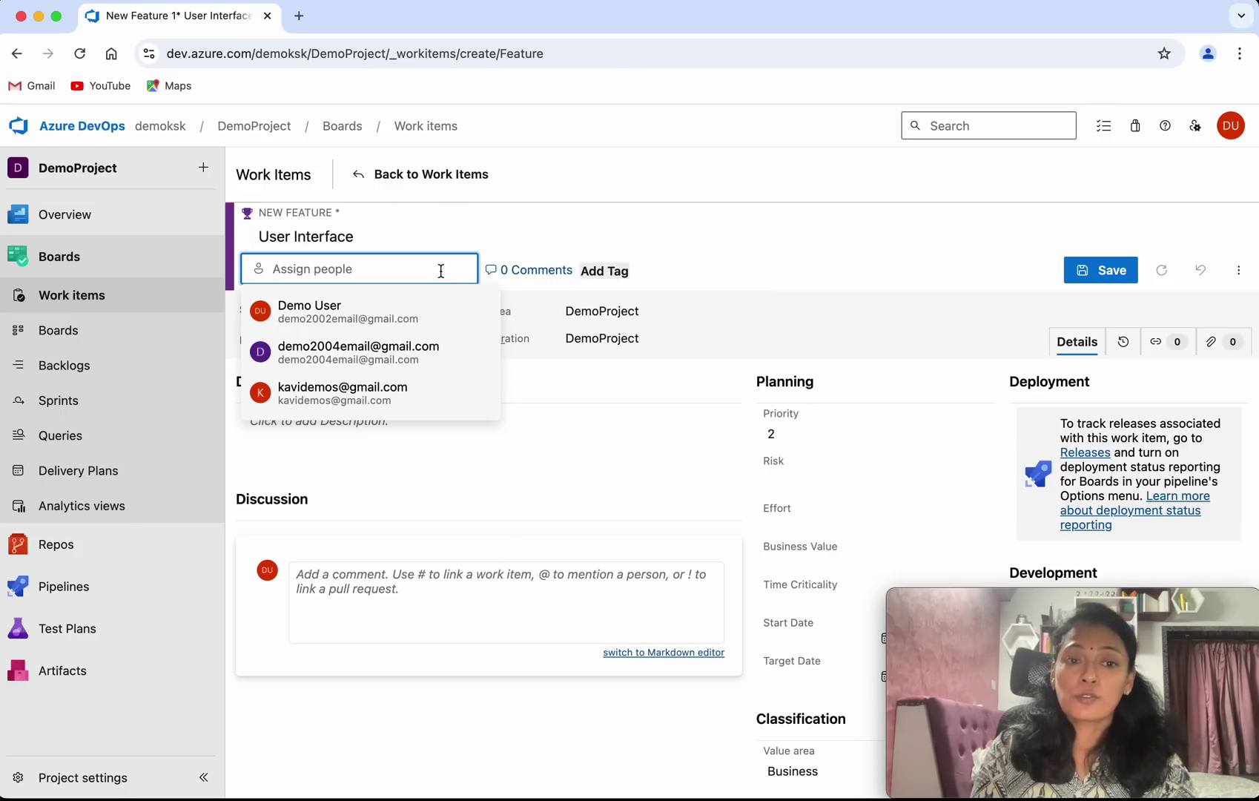
{"action": "left_click", "coordinate": [389, 313]}
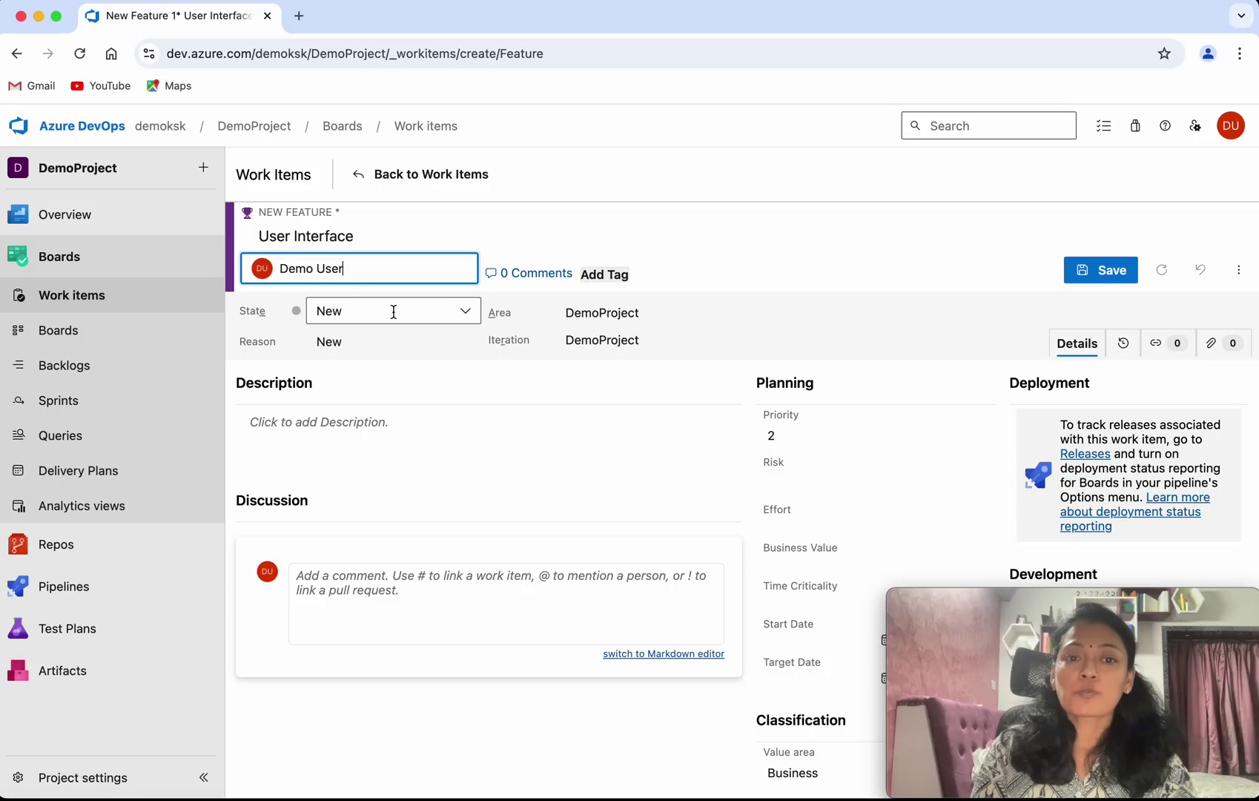
{"action": "left_click", "coordinate": [635, 280]}
{"action": "type", "text": "U"}
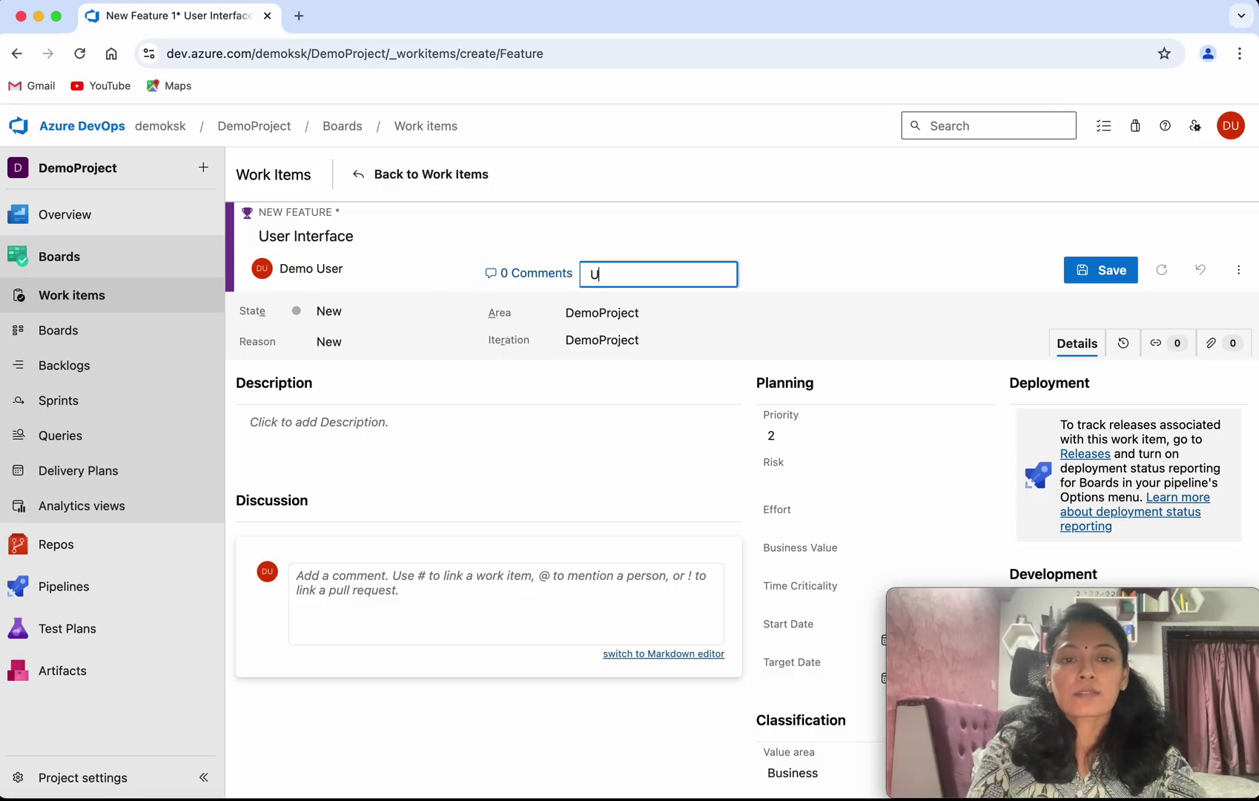
{"action": "type", "text": "I"}
{"action": "key", "text": "Return"}
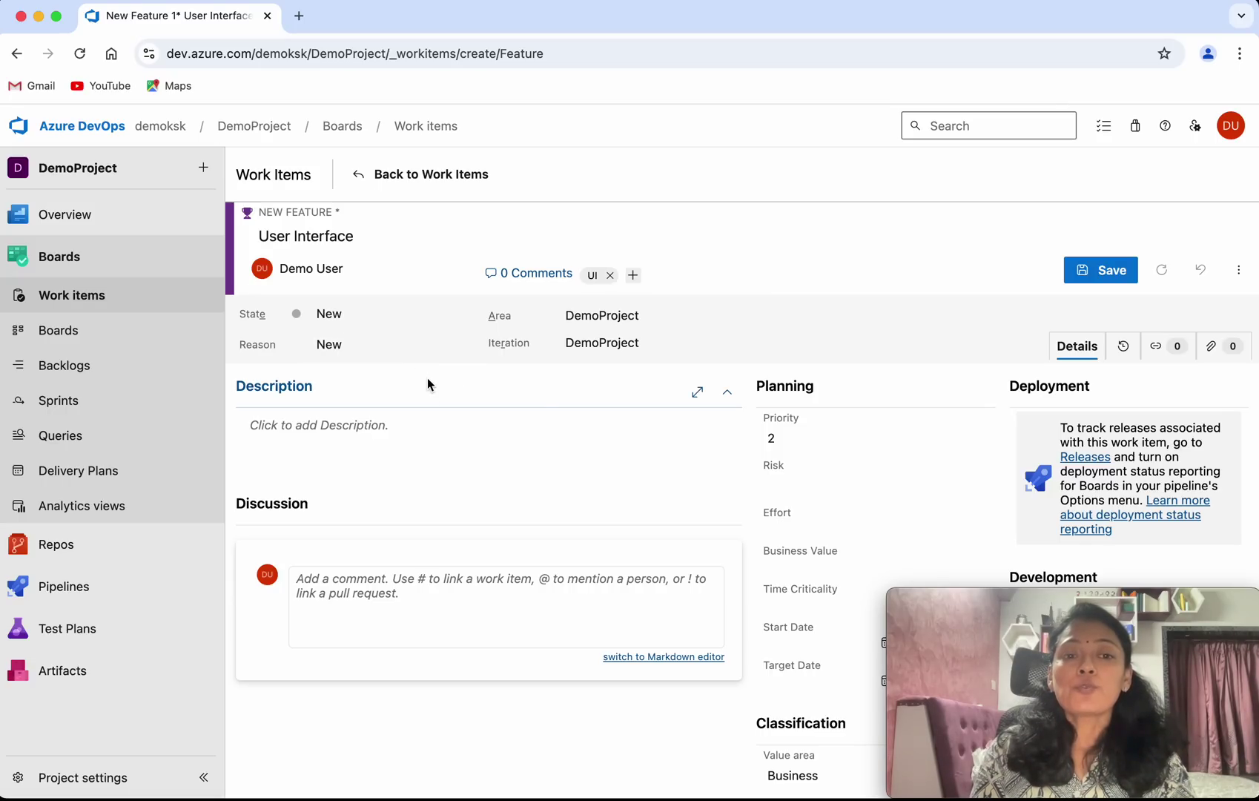
Set Area to DemoProject\UI and keep Iteration as DemoProject
{"action": "left_click", "coordinate": [687, 317]}
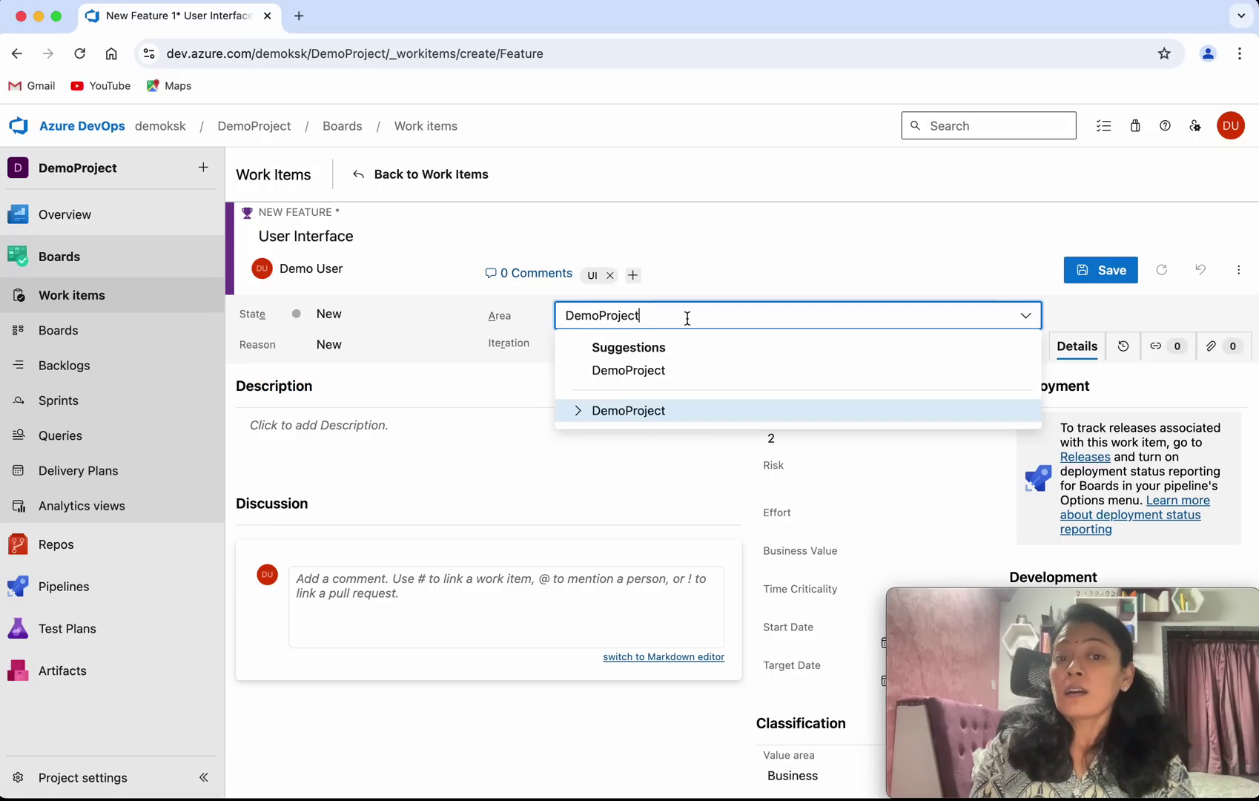
{"action": "left_click", "coordinate": [579, 411]}
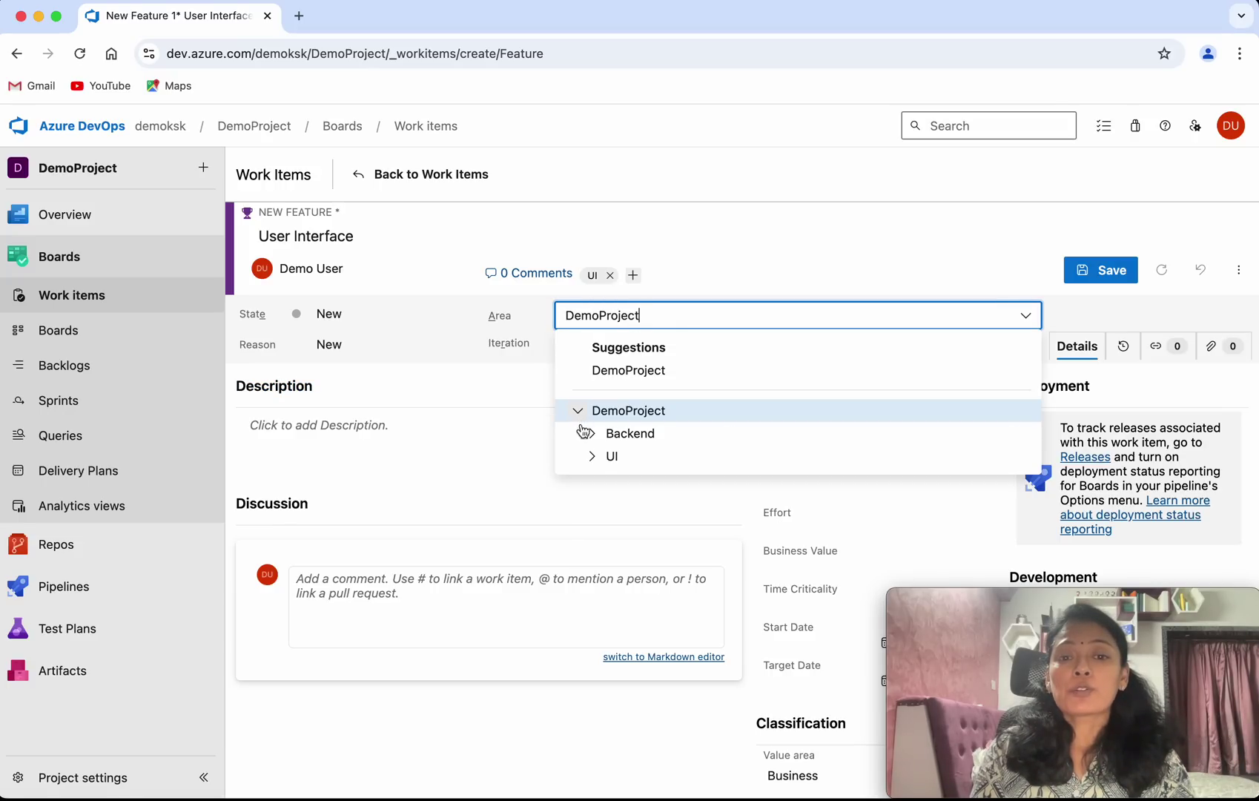
{"action": "left_click", "coordinate": [611, 458]}
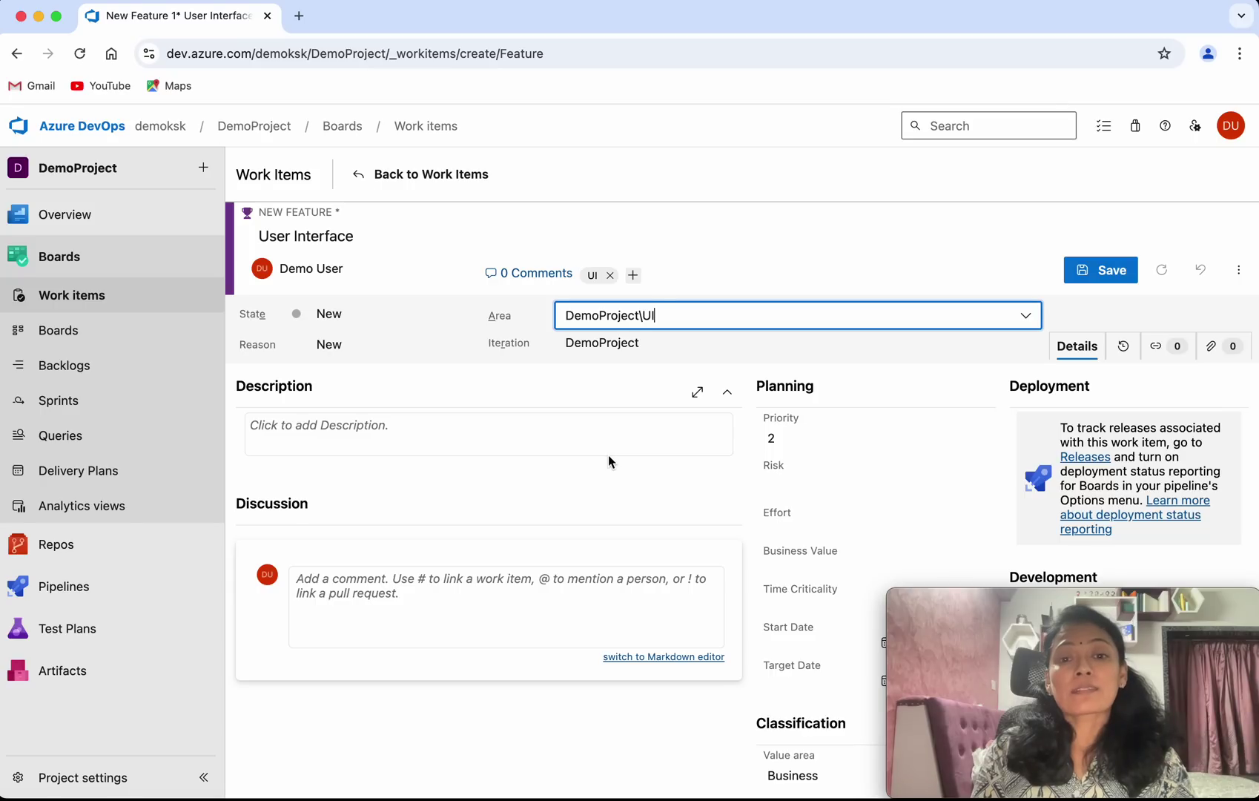
{"action": "left_click", "coordinate": [656, 352]}
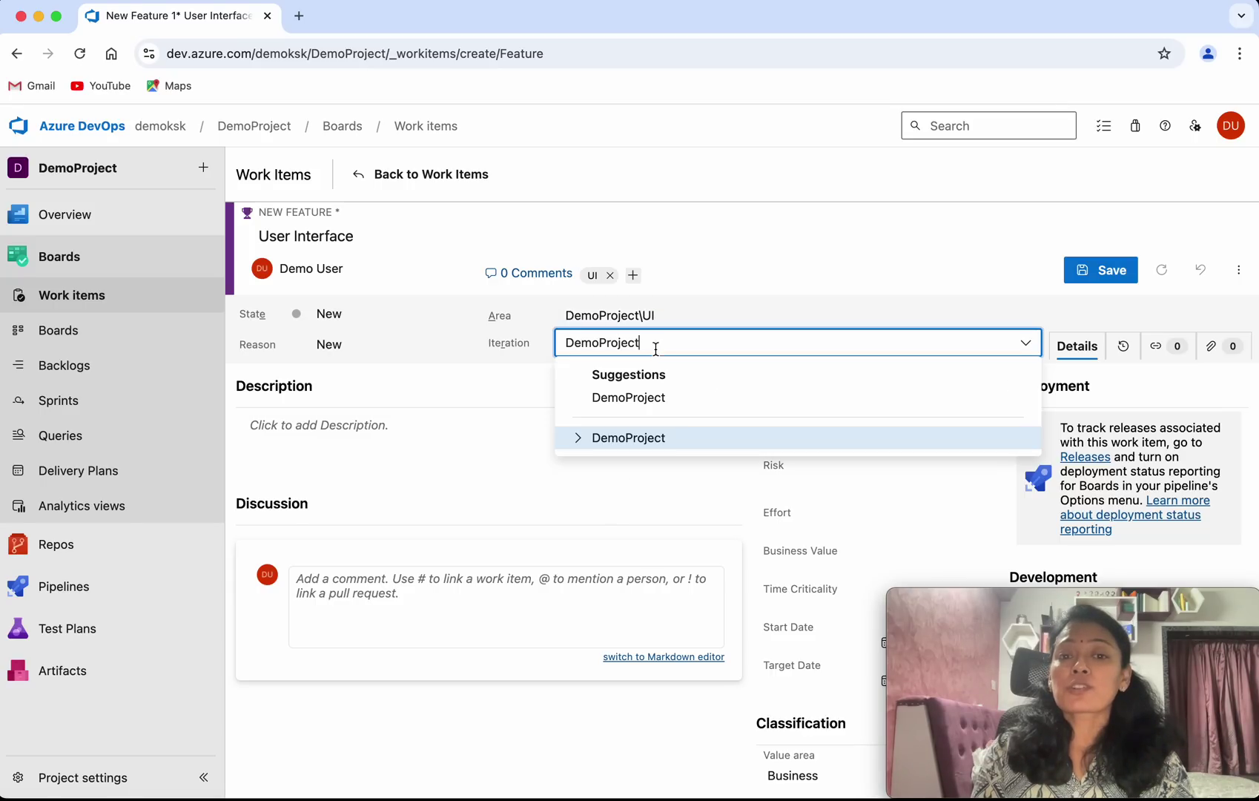
{"action": "left_click", "coordinate": [653, 435]}
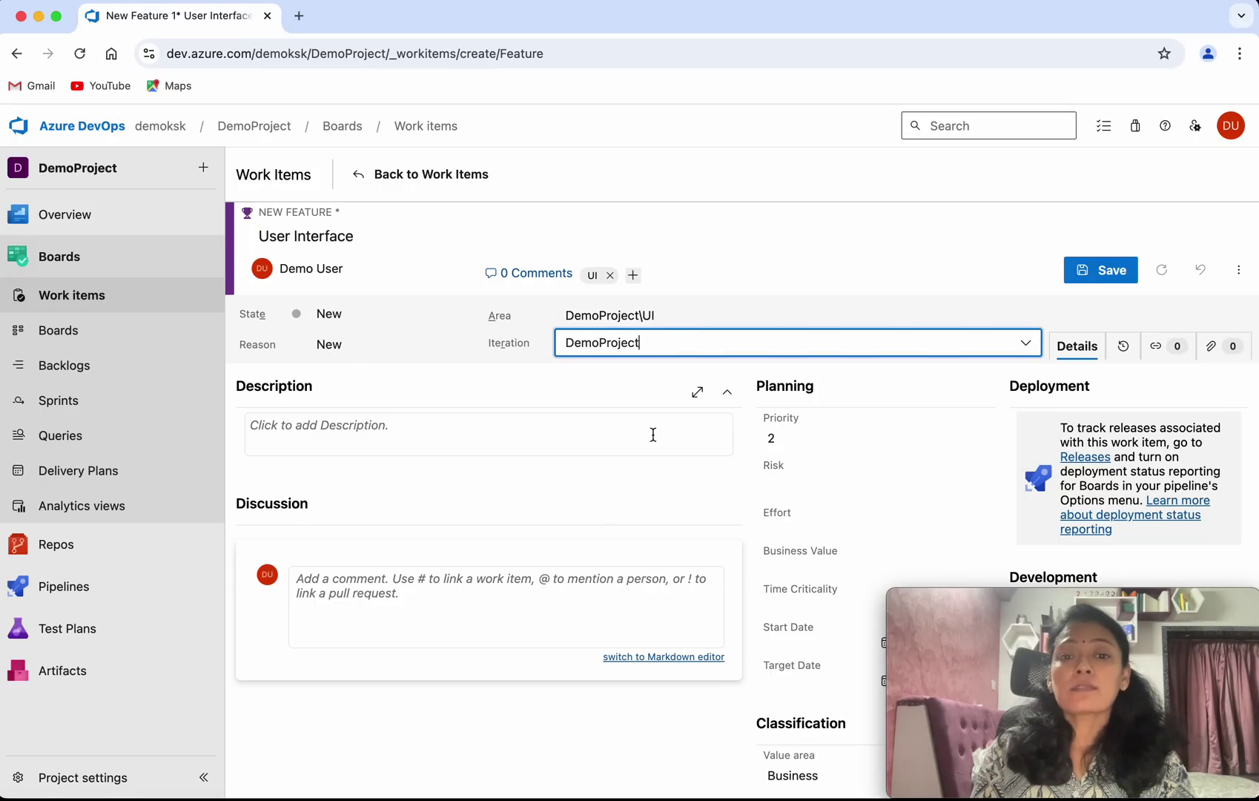
{"action": "left_click", "coordinate": [784, 273]}
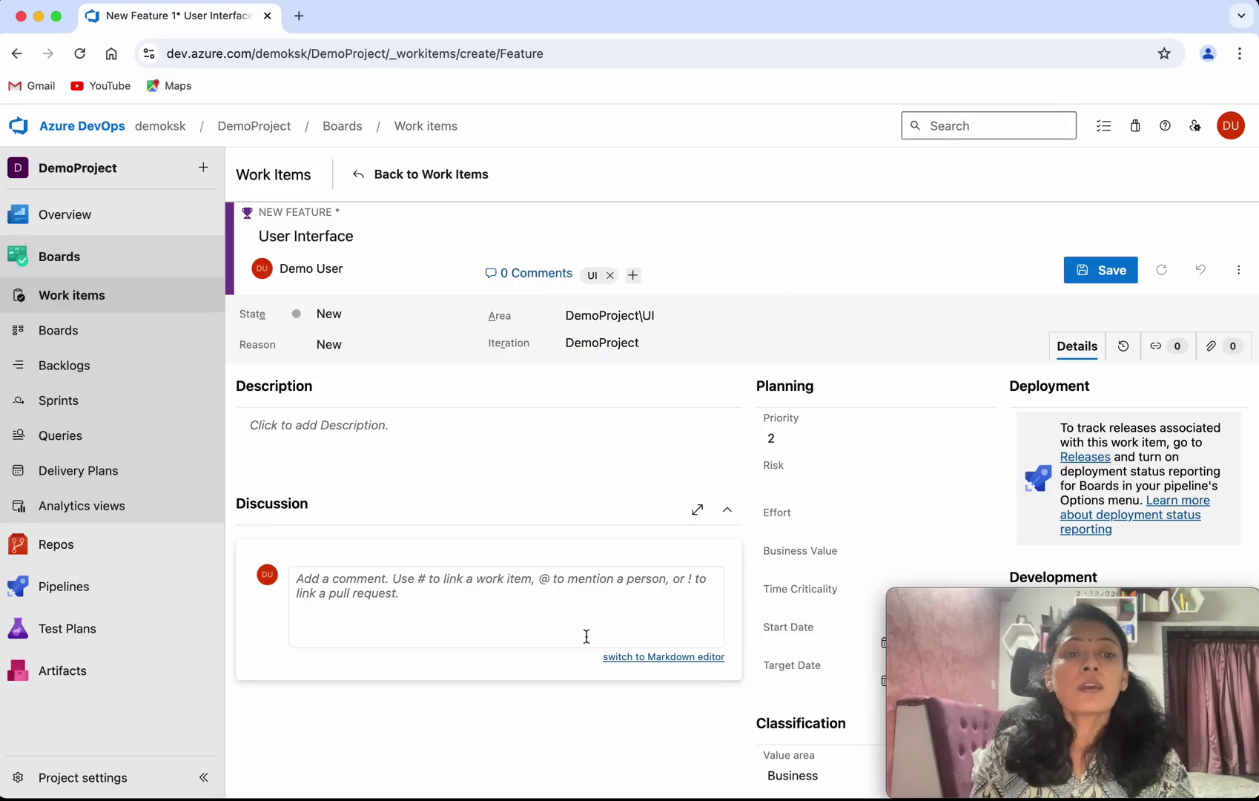
Enter the description 'User Interface for Employee Management System'
{"action": "left_click", "coordinate": [335, 430]}
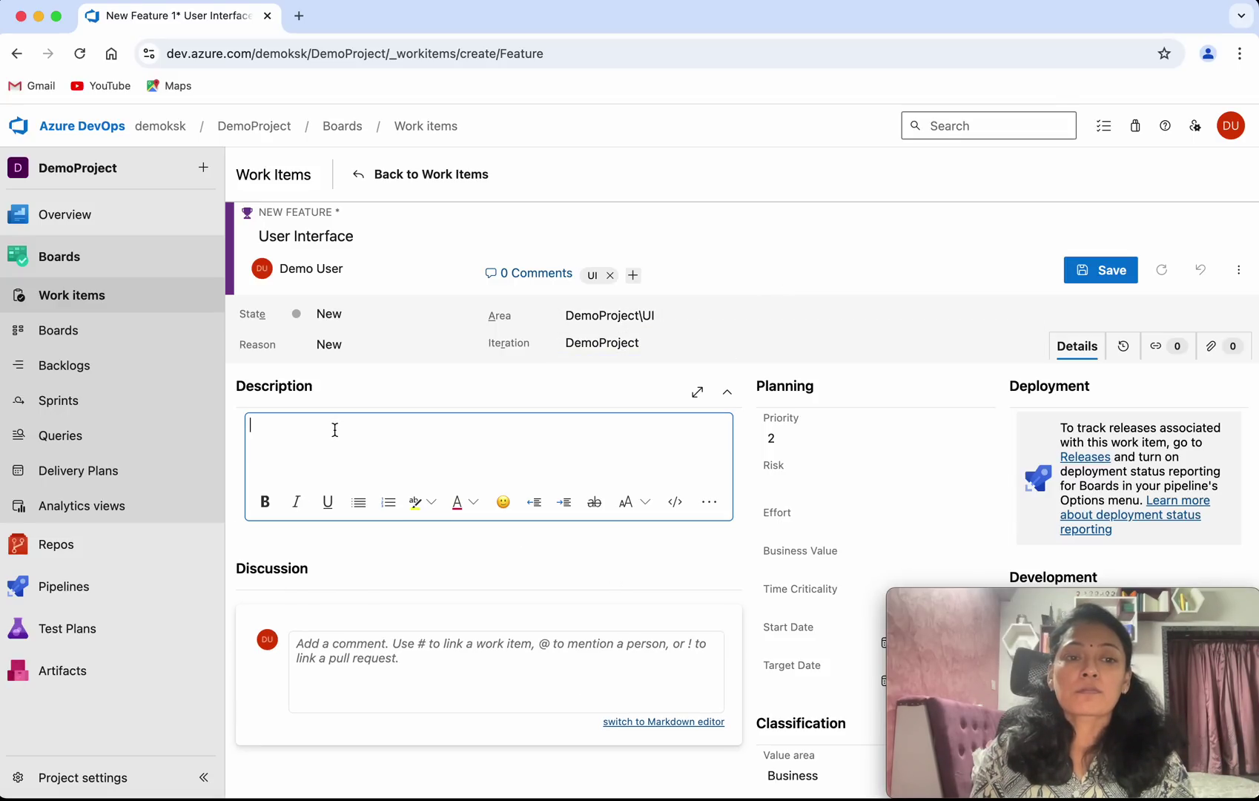
{"action": "type", "text": "User"}
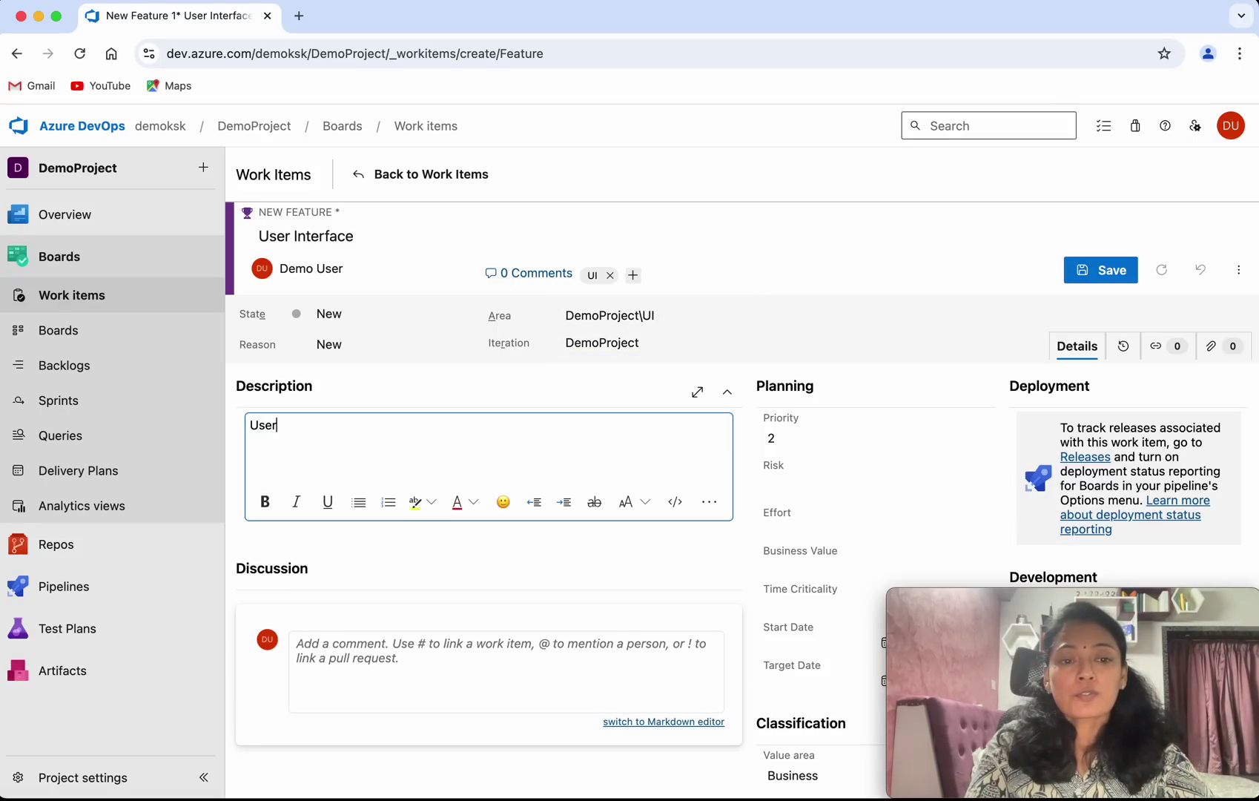
{"action": "type", "text": " Inter"}
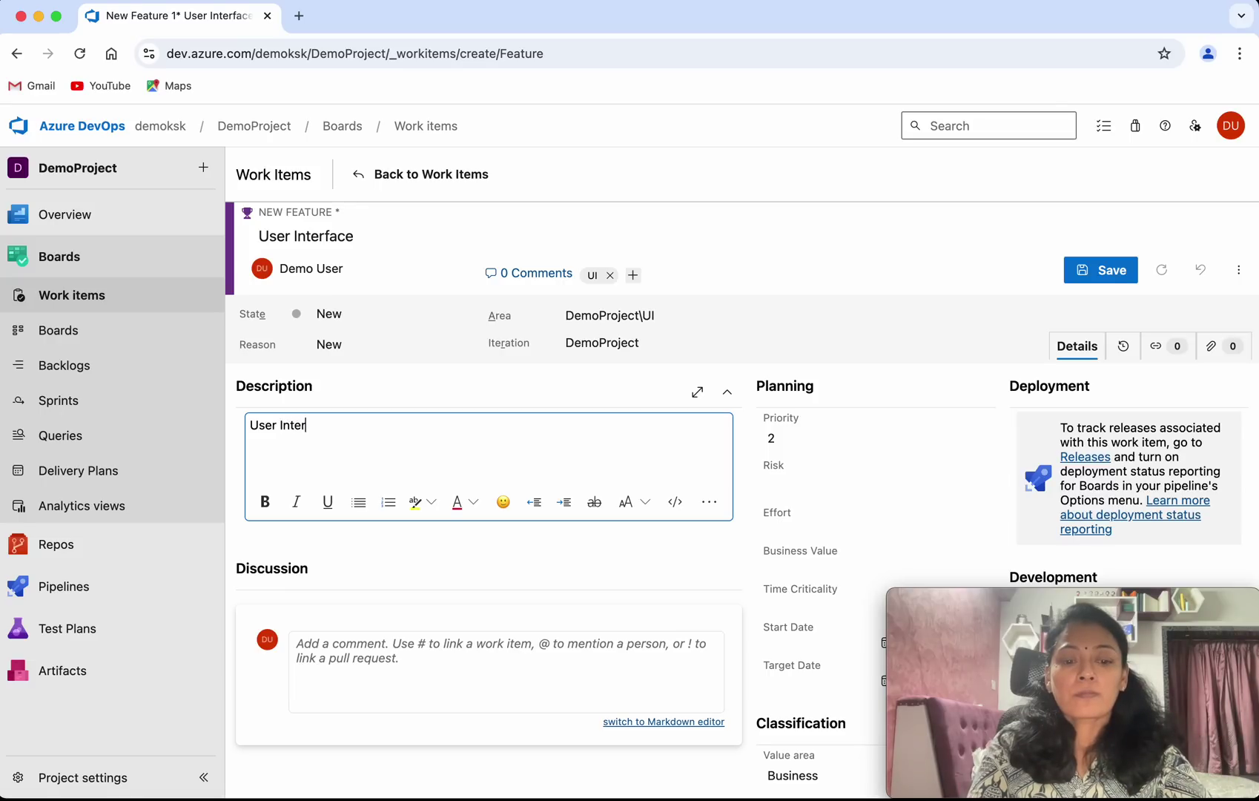
{"action": "type", "text": "face for E"}
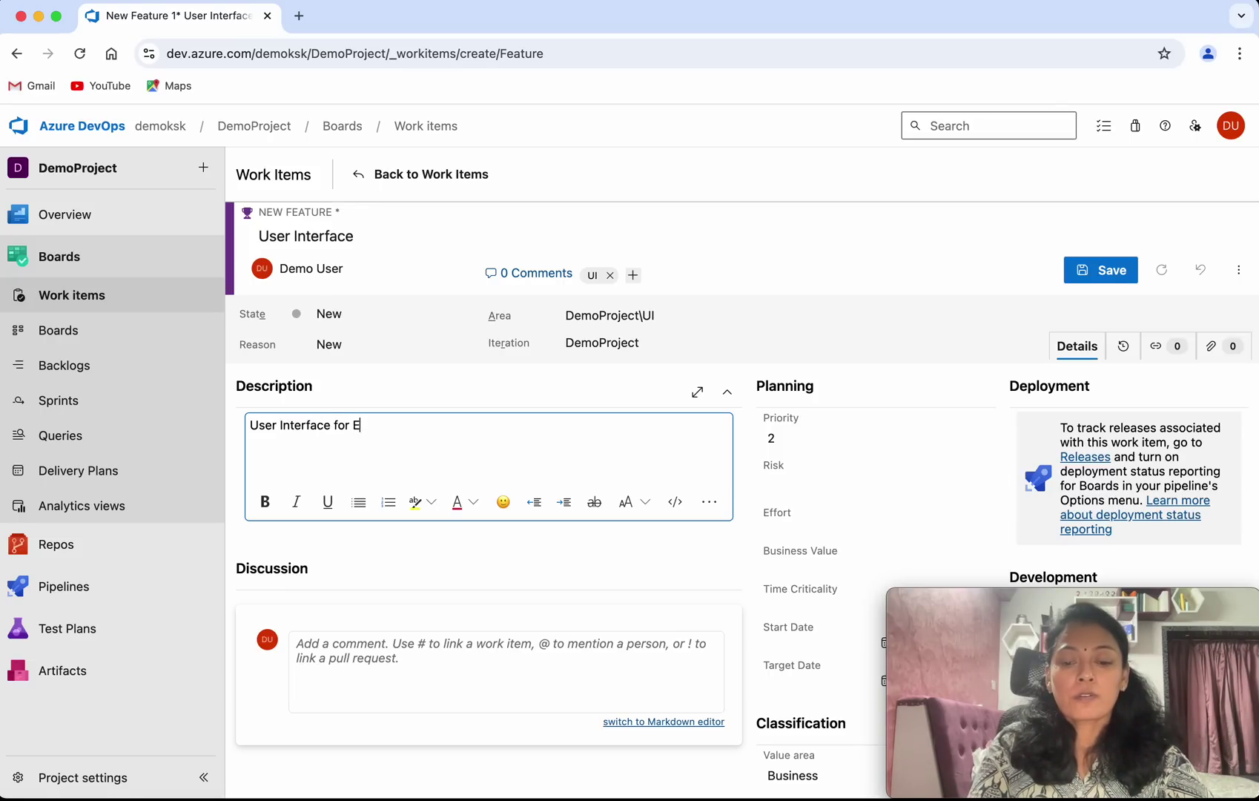
{"action": "type", "text": "mployee Man"}
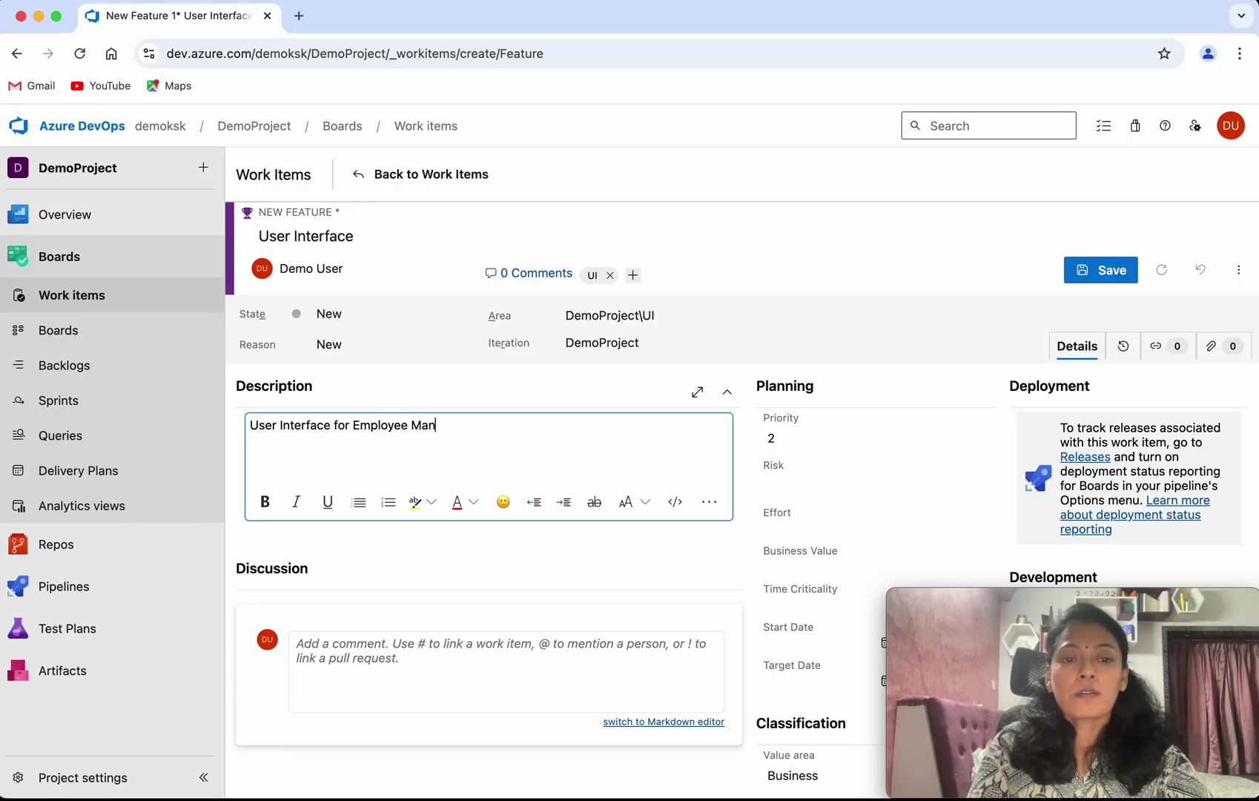
{"action": "type", "text": "agement System"}
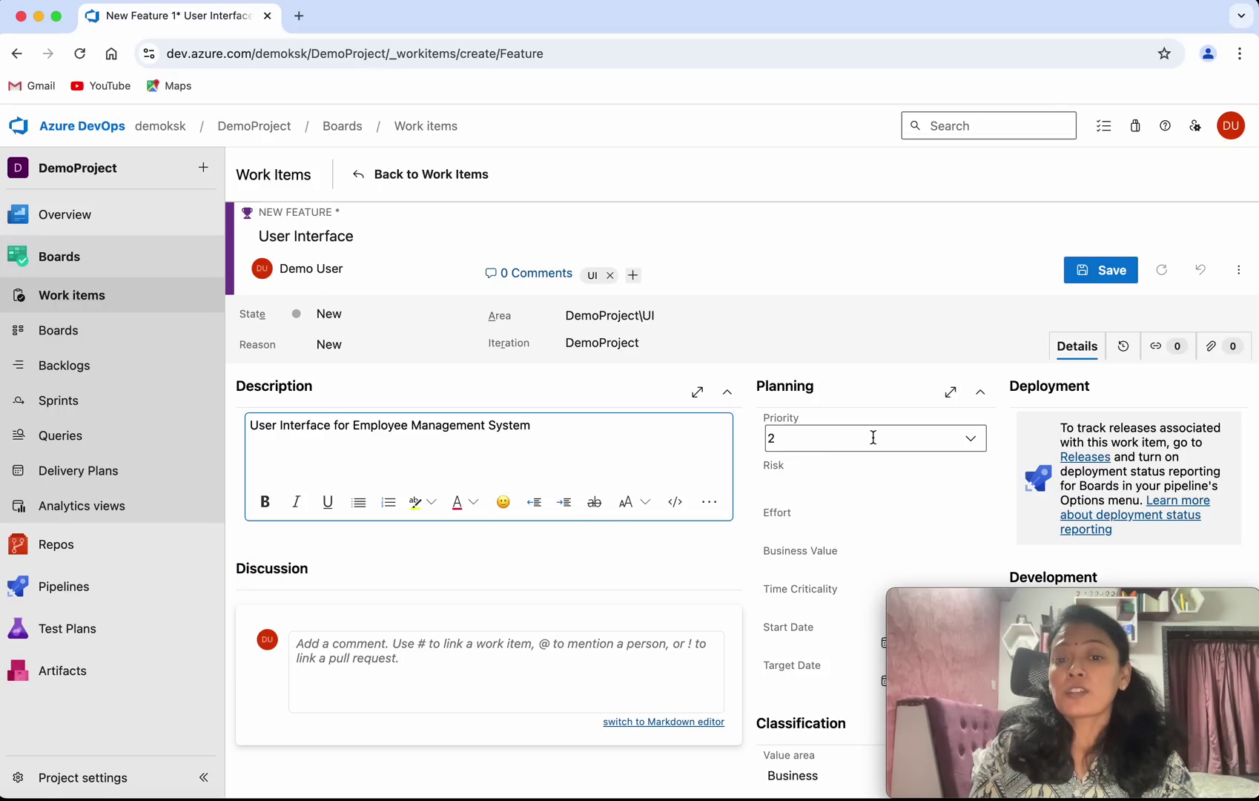
Set the feature's priority to 1 and risk to 2 - Medium
{"action": "left_click", "coordinate": [968, 439]}
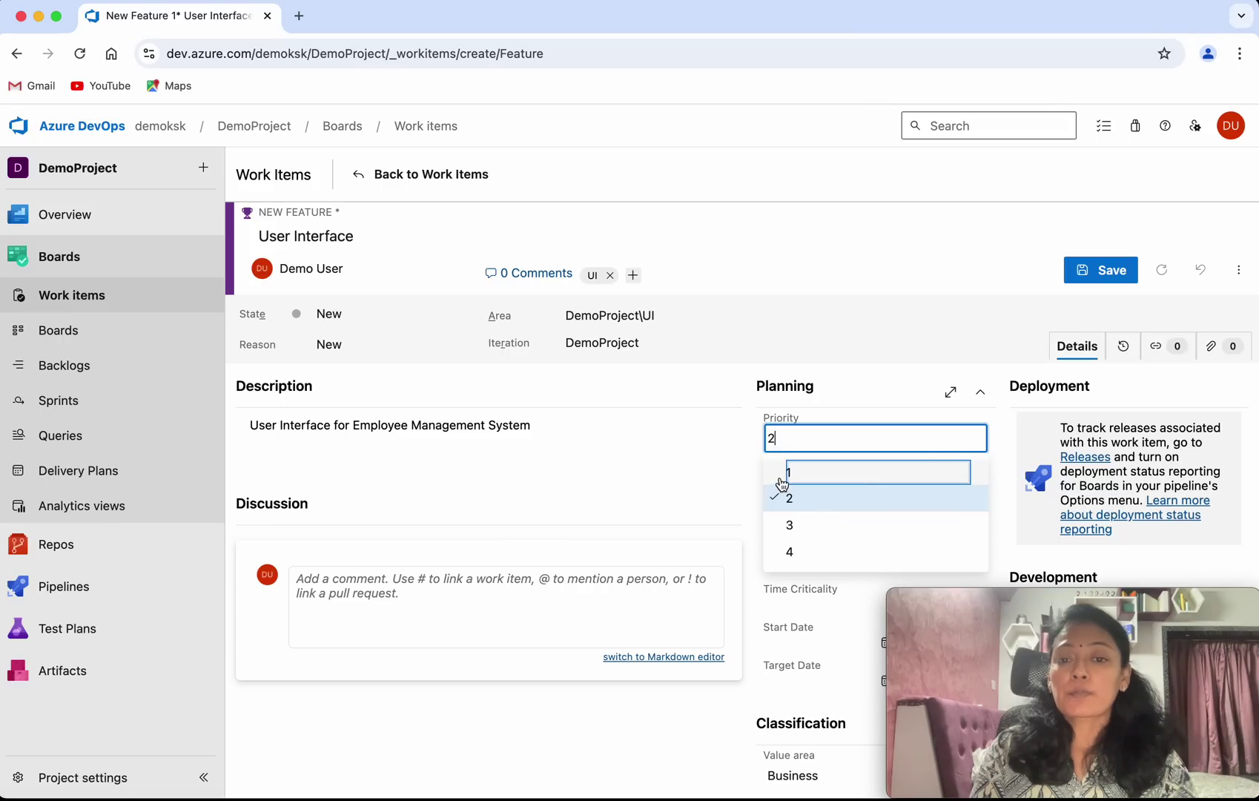
{"action": "left_click", "coordinate": [785, 475]}
{"action": "left_click", "coordinate": [815, 488]}
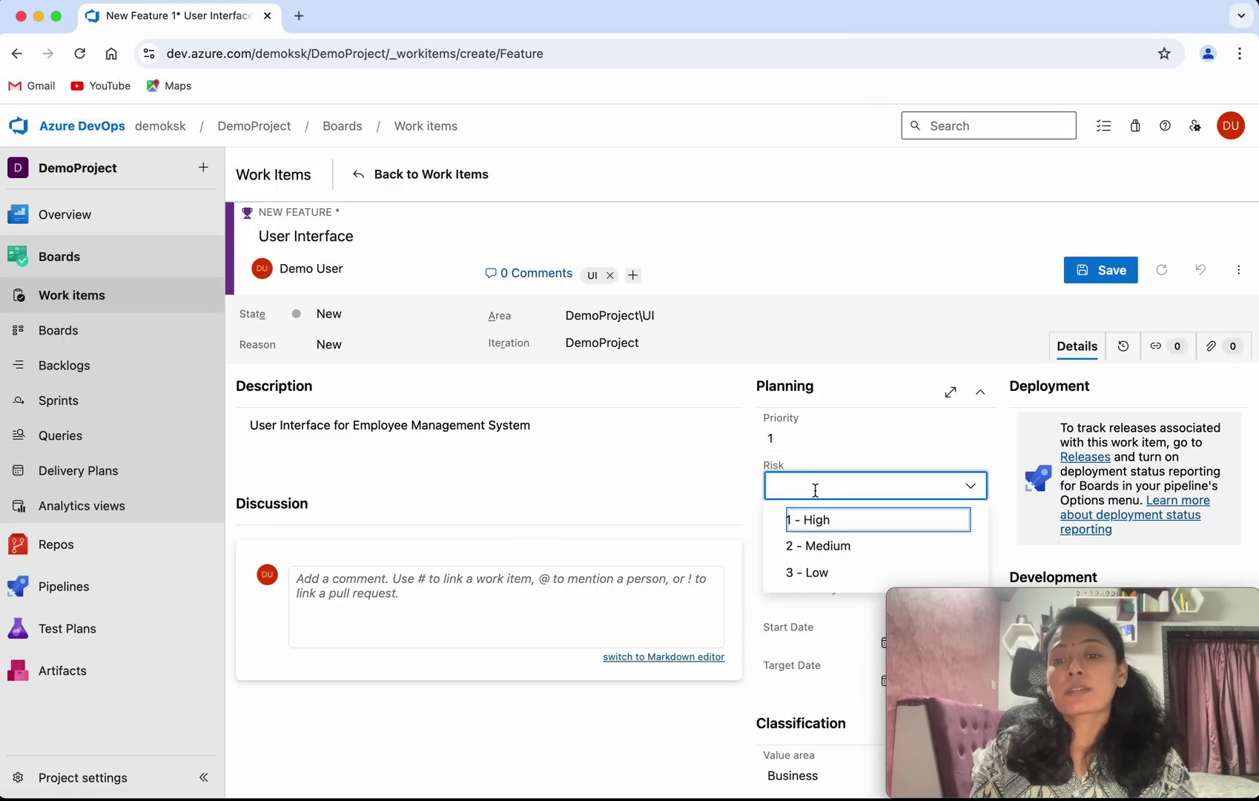
{"action": "left_click", "coordinate": [829, 545]}
{"action": "left_click_drag", "start_coordinate": [946, 595], "coordinate": [60, 598]}
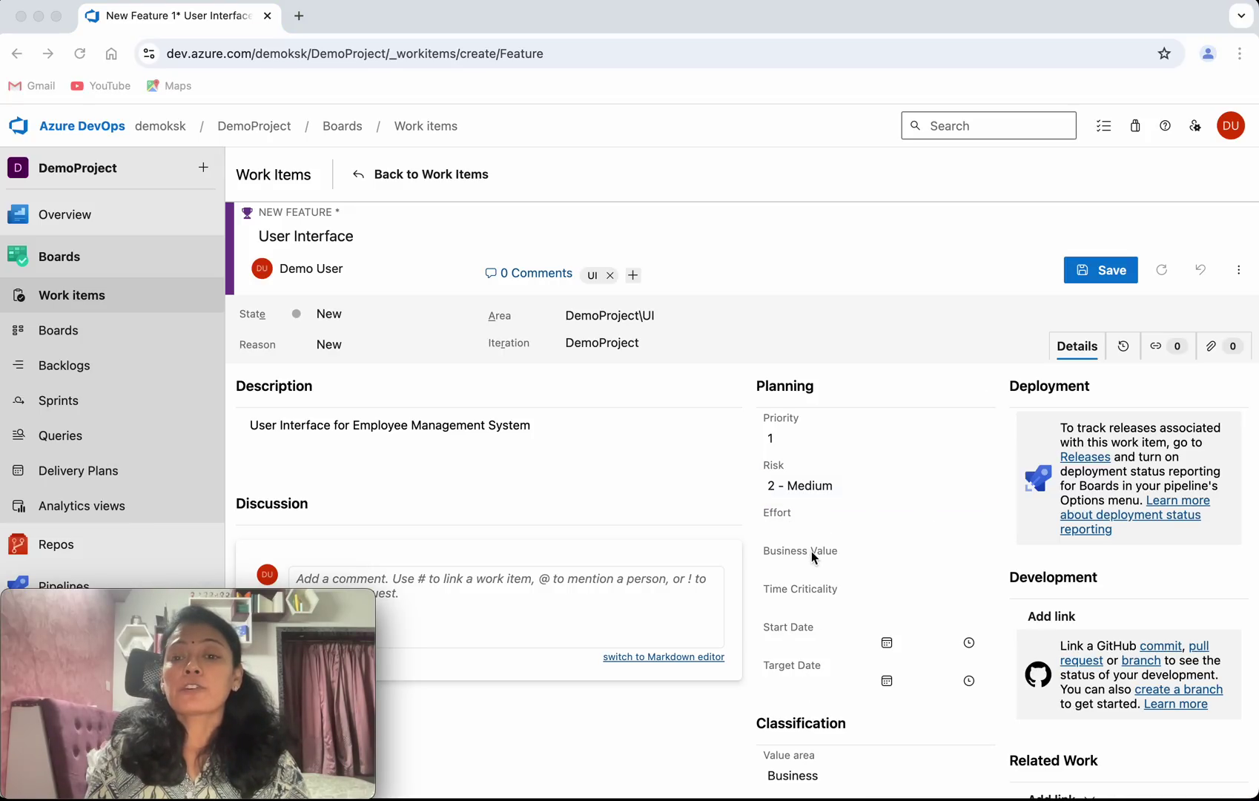
{"action": "left_click", "coordinate": [885, 642]}
Set Start Date to 10/13/2024 and Target Date to 11/8/2024
{"action": "left_click", "coordinate": [886, 642]}
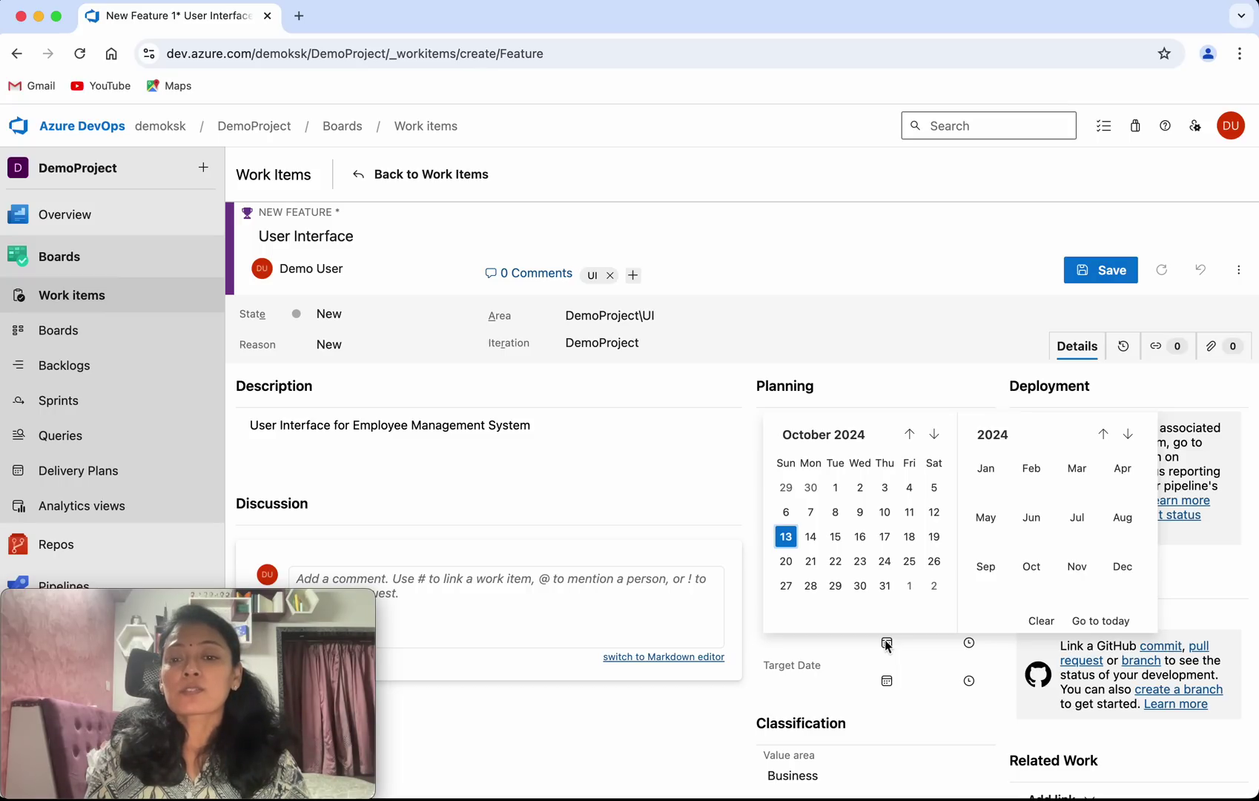
{"action": "left_click", "coordinate": [785, 536]}
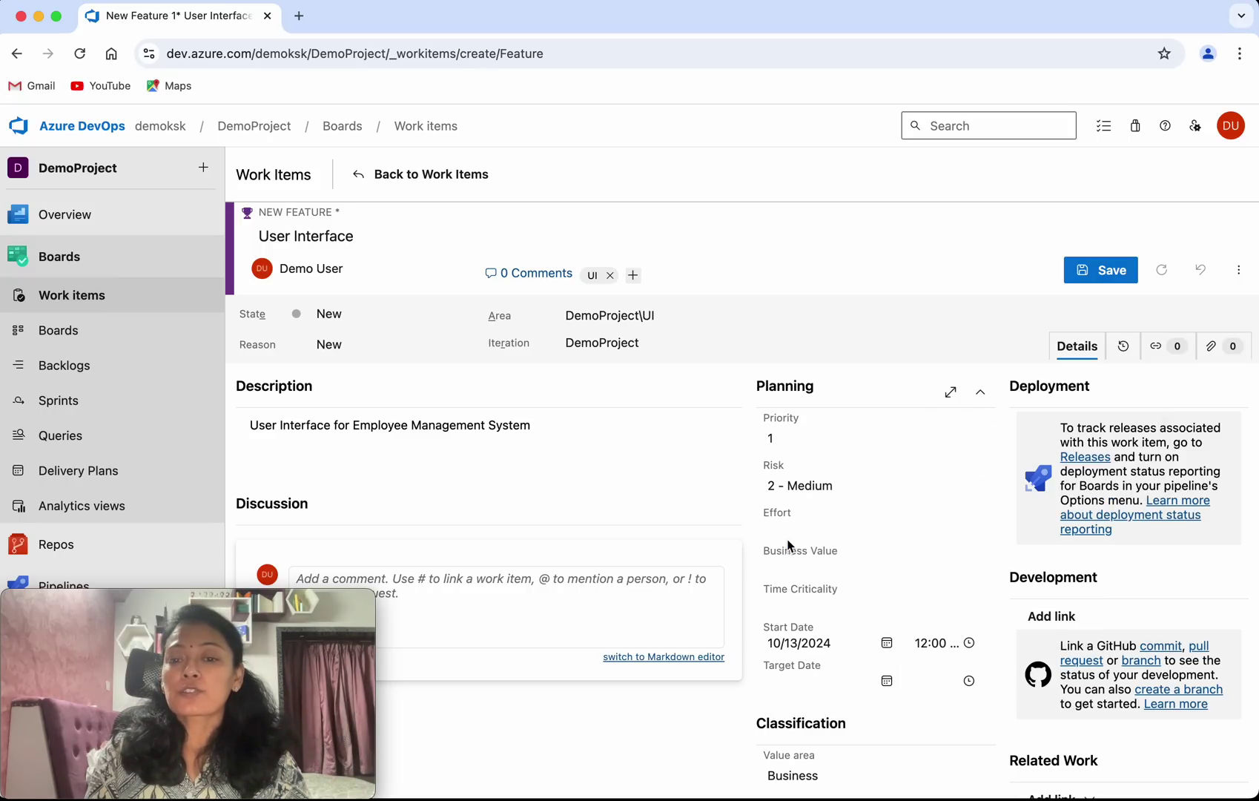
{"action": "left_click", "coordinate": [886, 681]}
{"action": "left_click", "coordinate": [935, 473]}
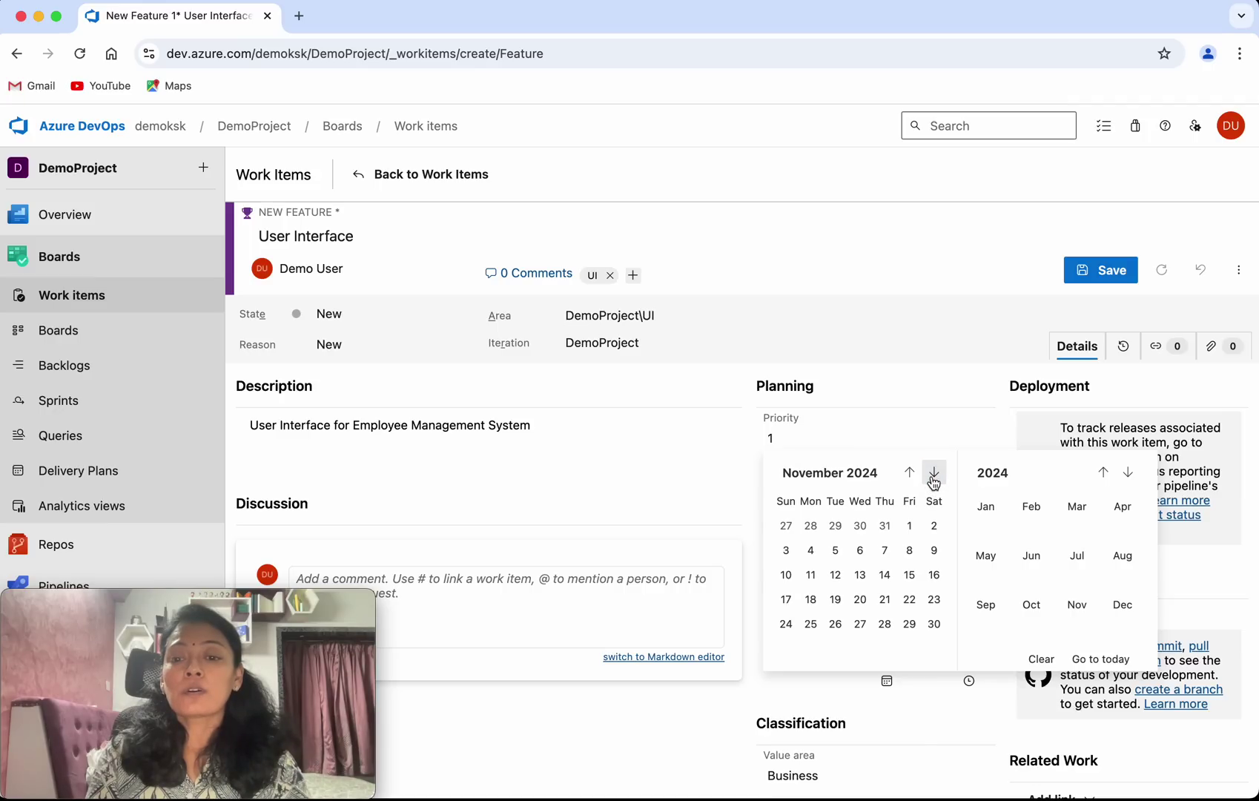
{"action": "left_click", "coordinate": [910, 550]}
{"action": "scroll", "coordinate": [952, 751], "scroll_direction": "down", "scroll_amount": 3}
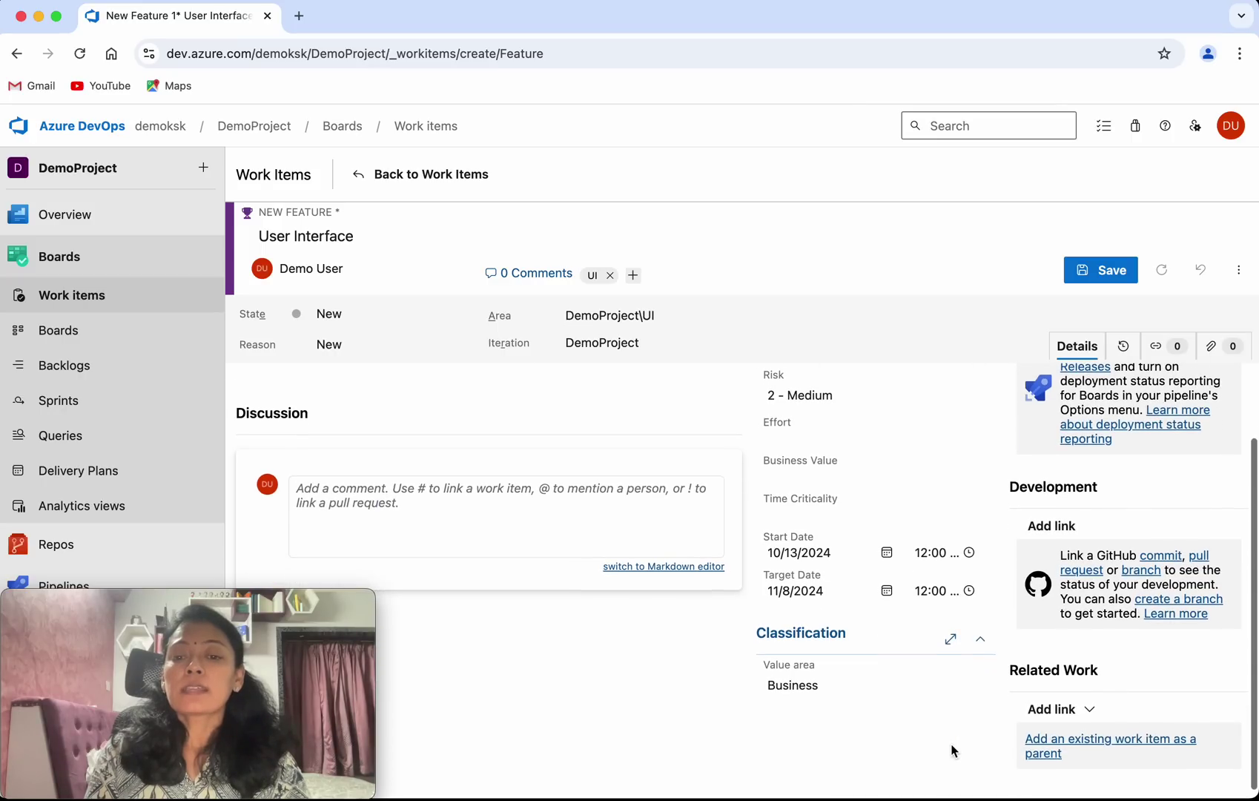
{"action": "left_click", "coordinate": [826, 688]}
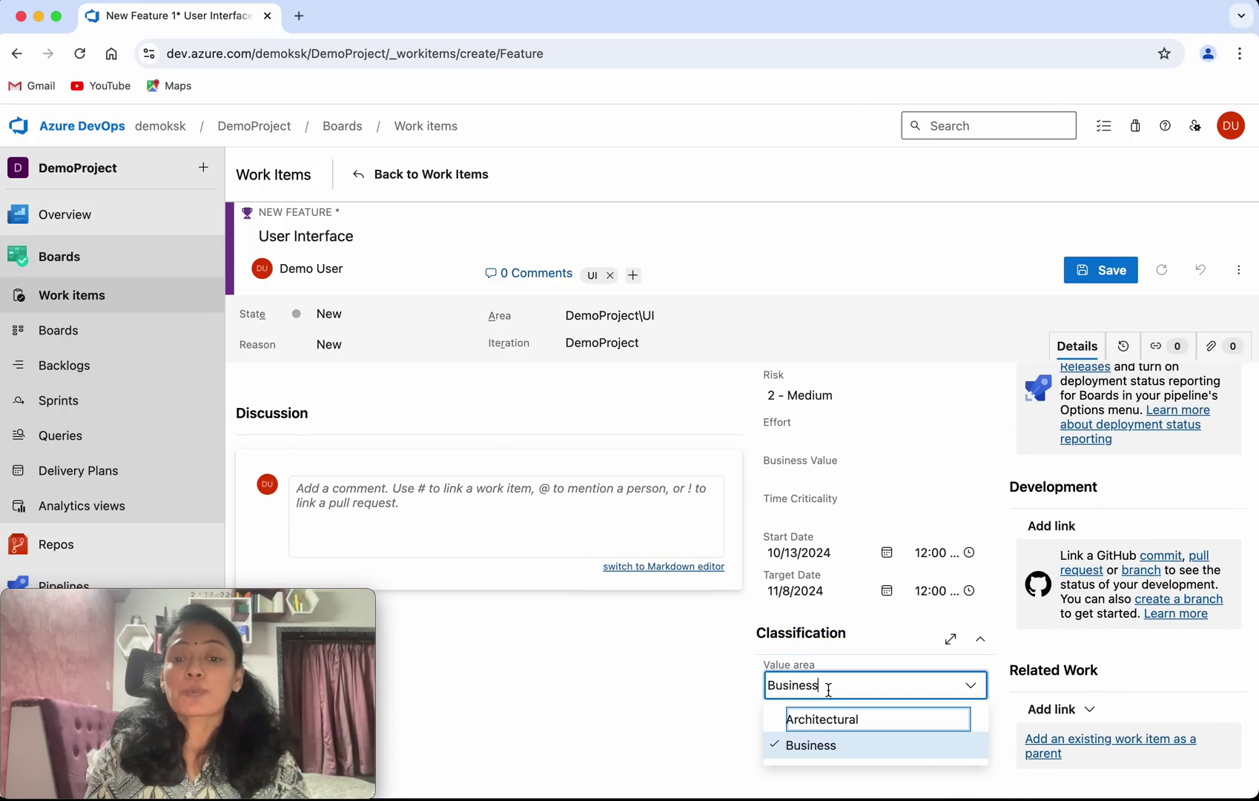
{"action": "left_click", "coordinate": [720, 713]}
{"action": "scroll", "coordinate": [1169, 430], "scroll_direction": "up", "scroll_amount": 3}
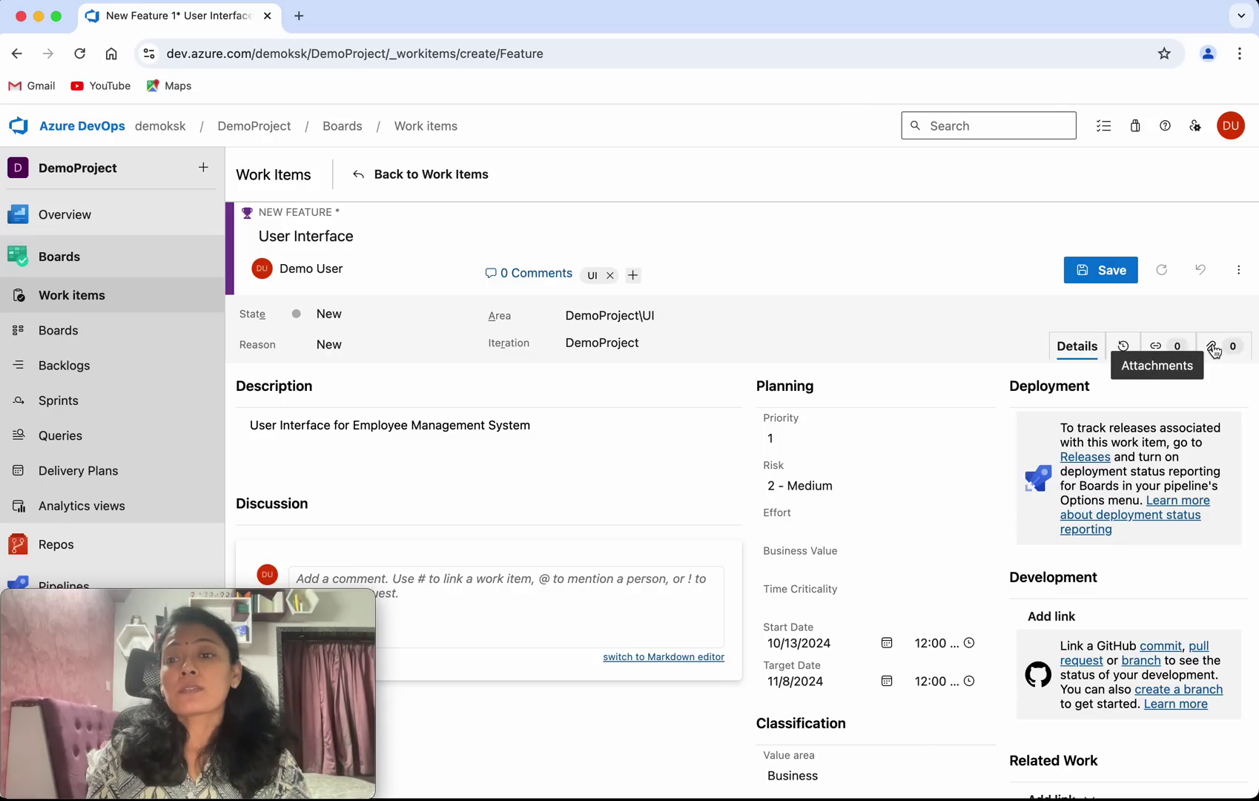
{"action": "scroll", "coordinate": [1172, 590], "scroll_direction": "down", "scroll_amount": 2}
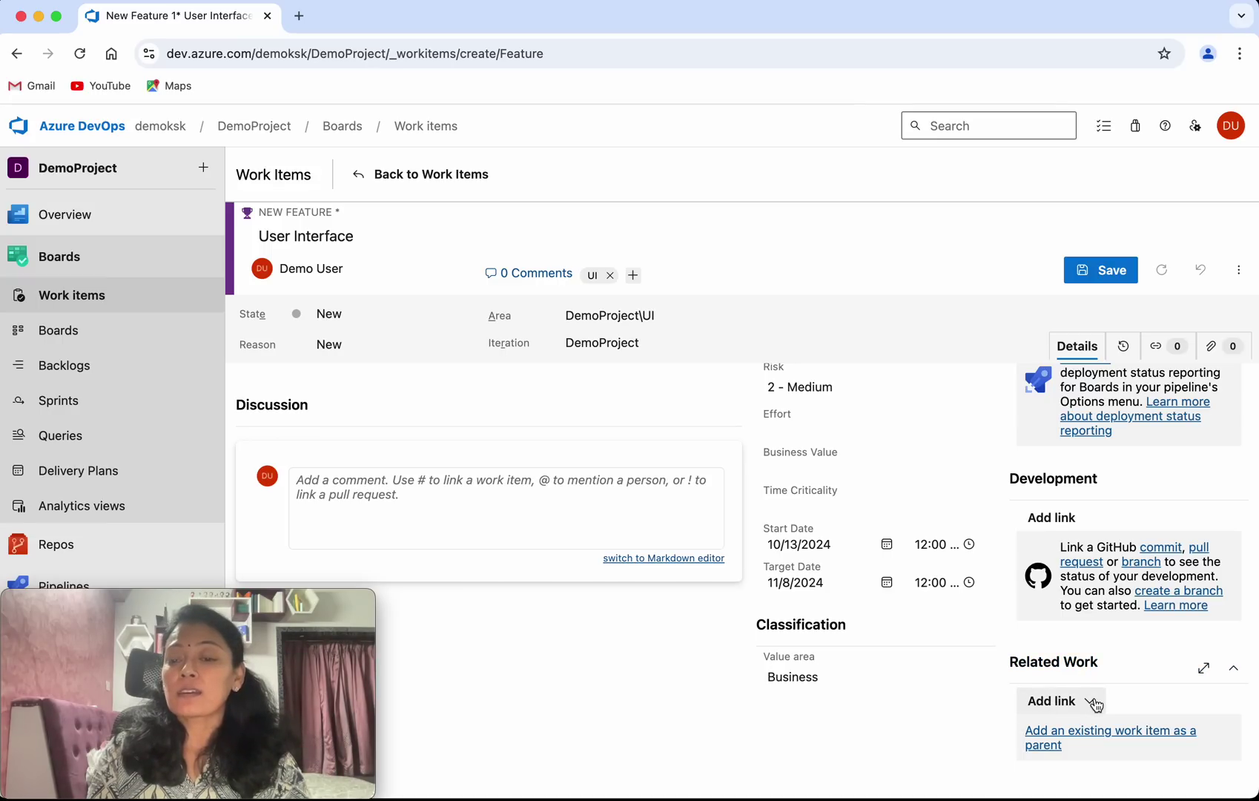
{"action": "left_click", "coordinate": [1118, 737]}
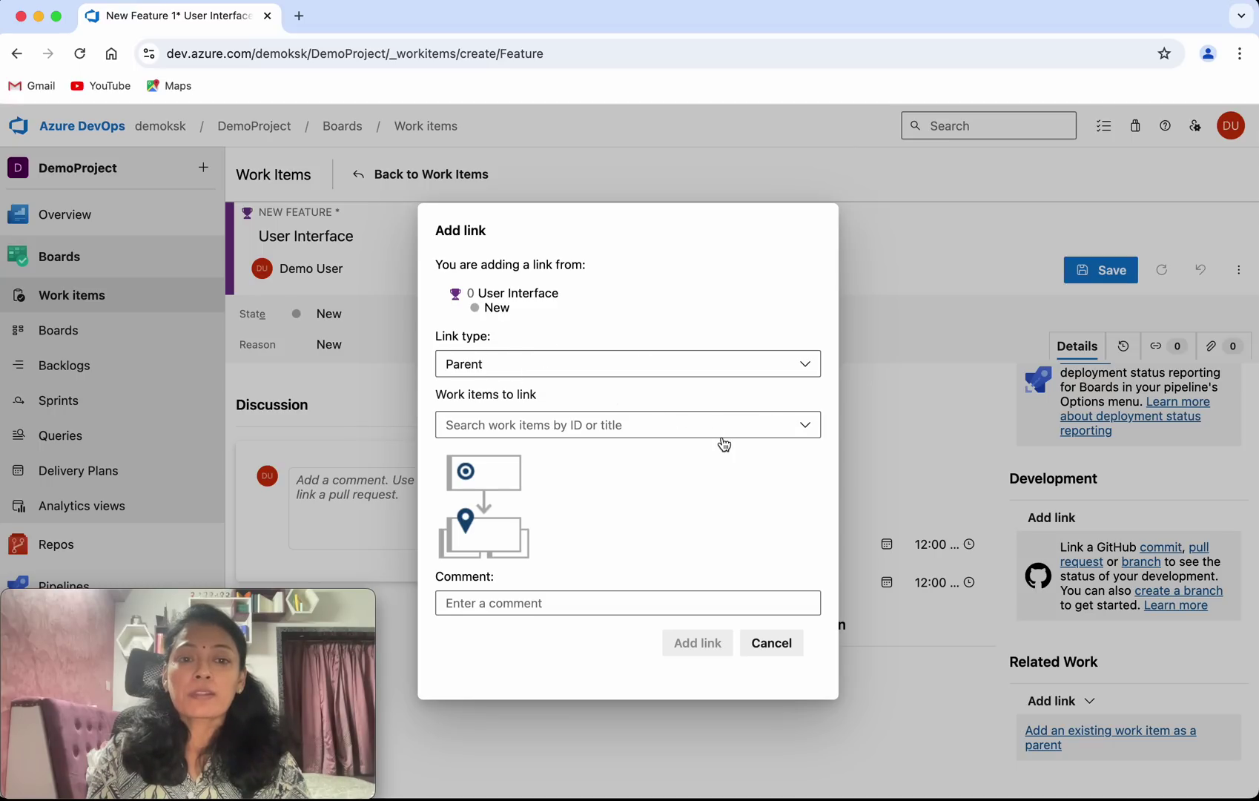
Link Epic 2 'Employee Management System' as parent and save the feature as Feature 4
{"action": "left_click", "coordinate": [803, 430]}
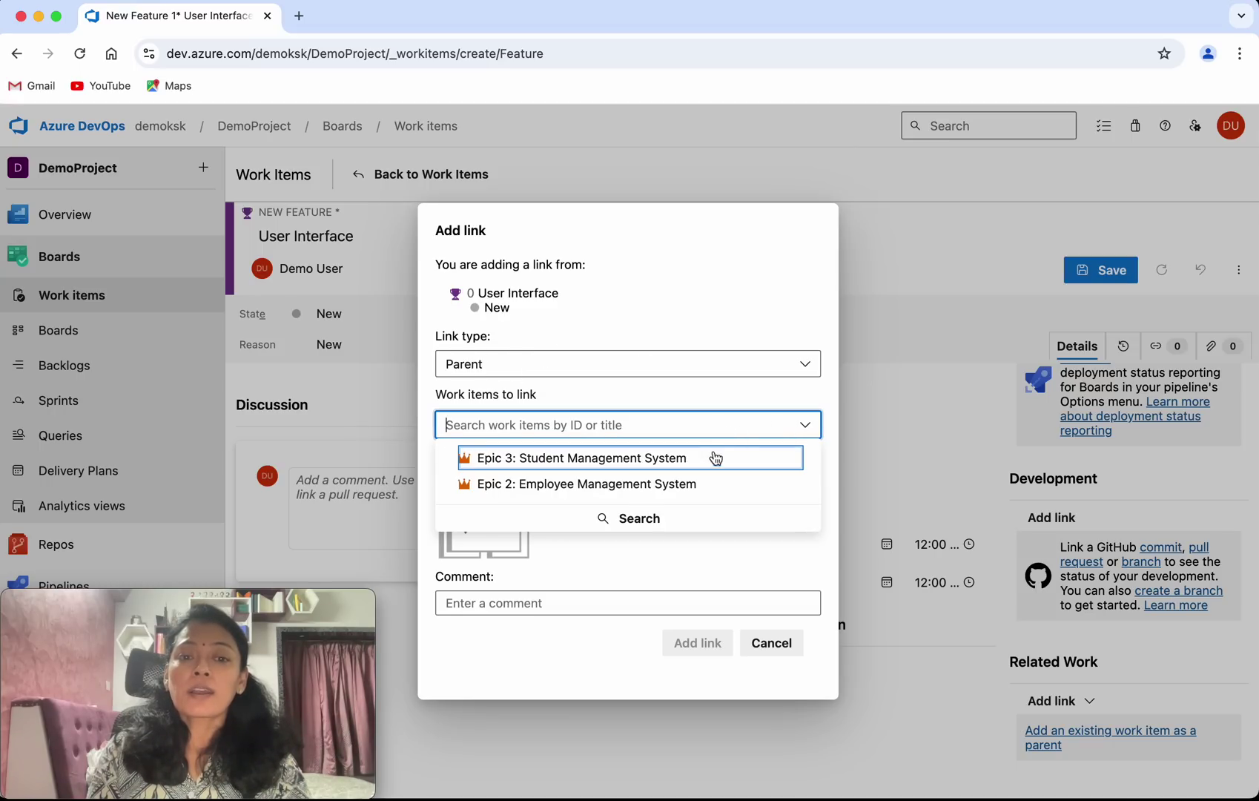
{"action": "left_click", "coordinate": [644, 487]}
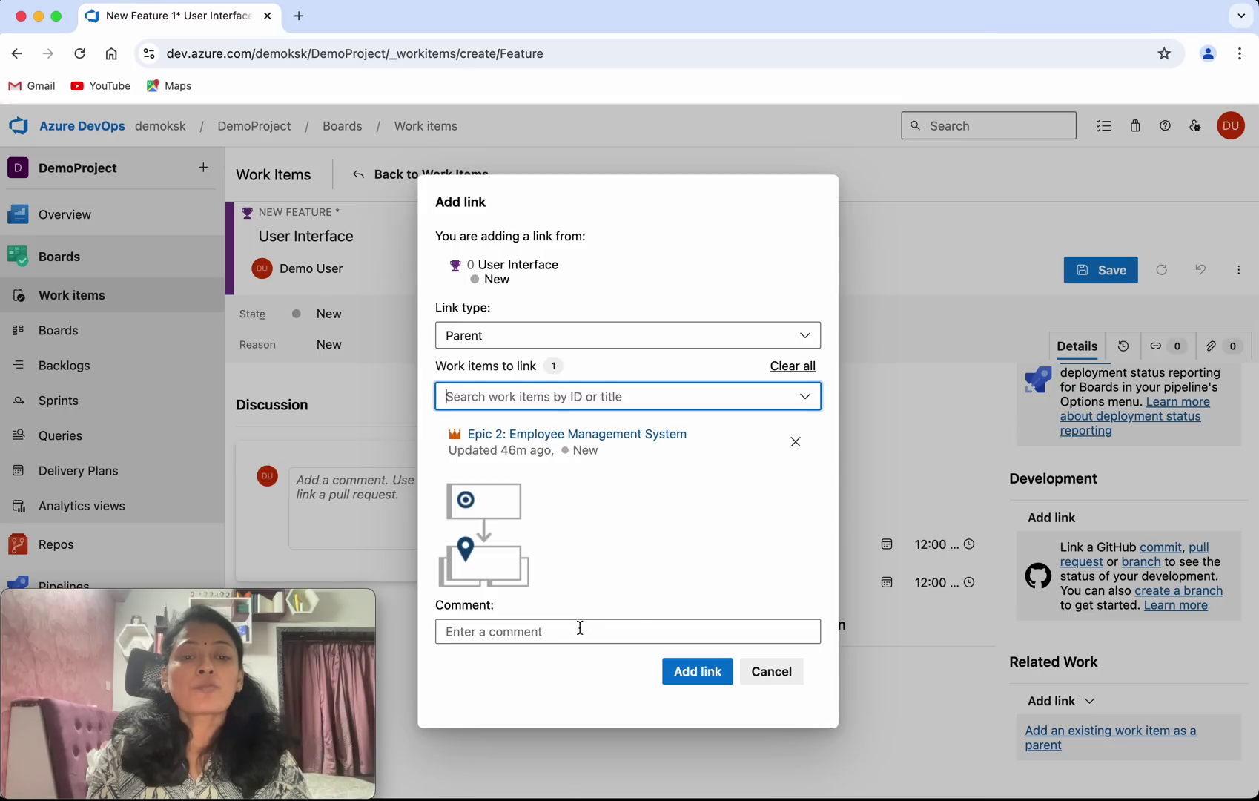
{"action": "left_click", "coordinate": [690, 672]}
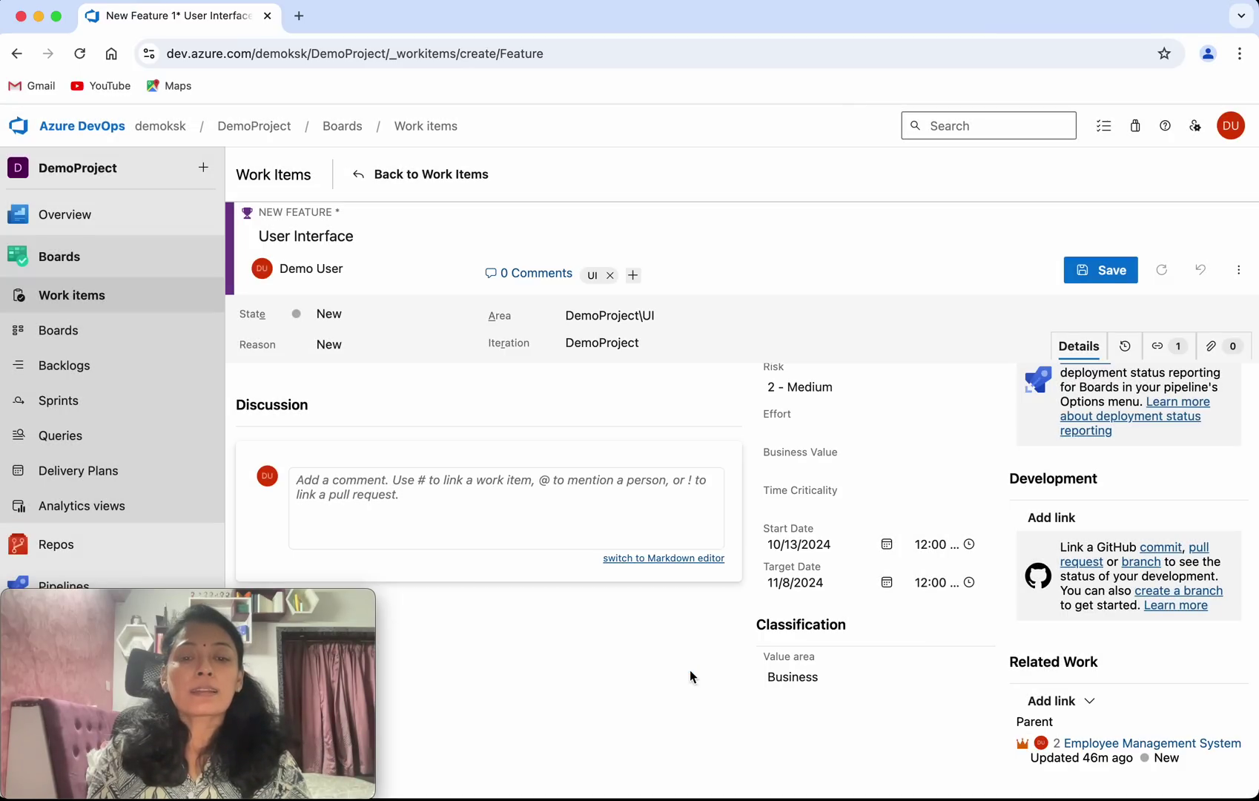
{"action": "left_click", "coordinate": [1105, 272]}
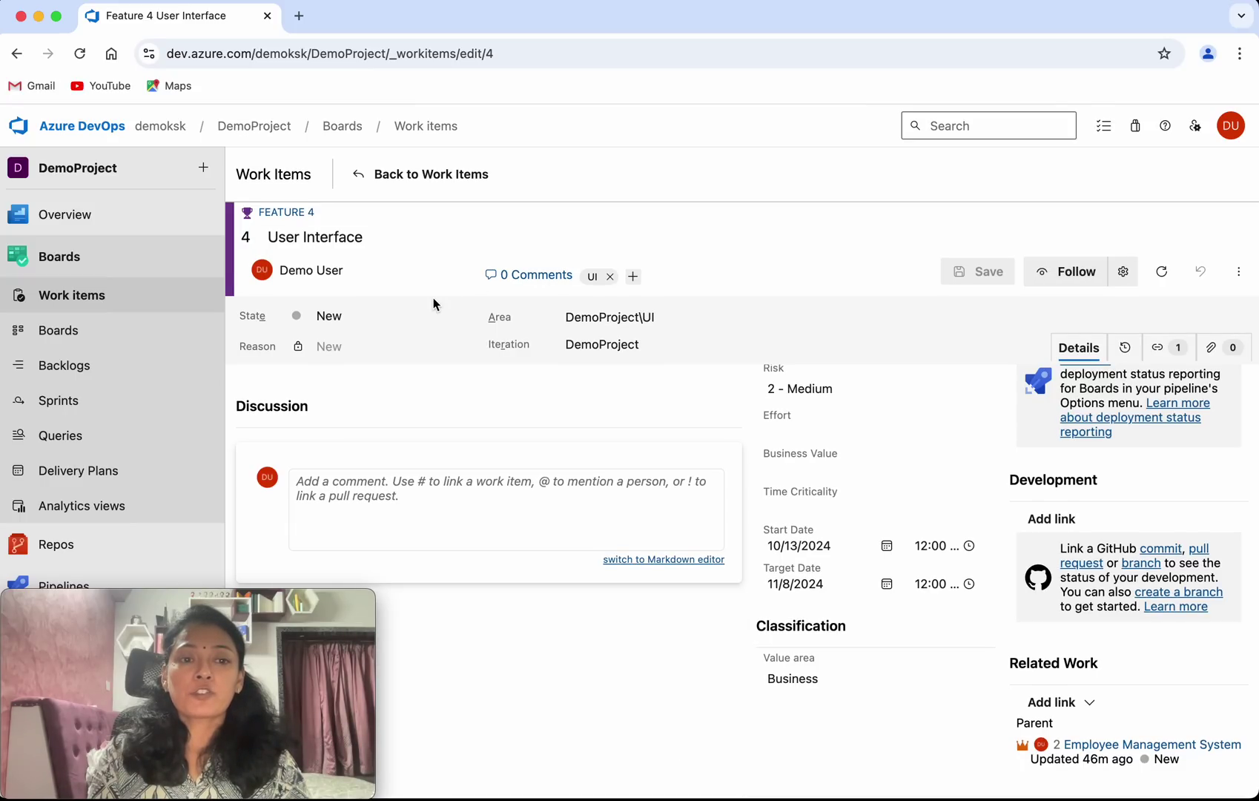
Go to the team backlog and enable Epics as a backlog navigation level in team settings
{"action": "left_click", "coordinate": [361, 178]}
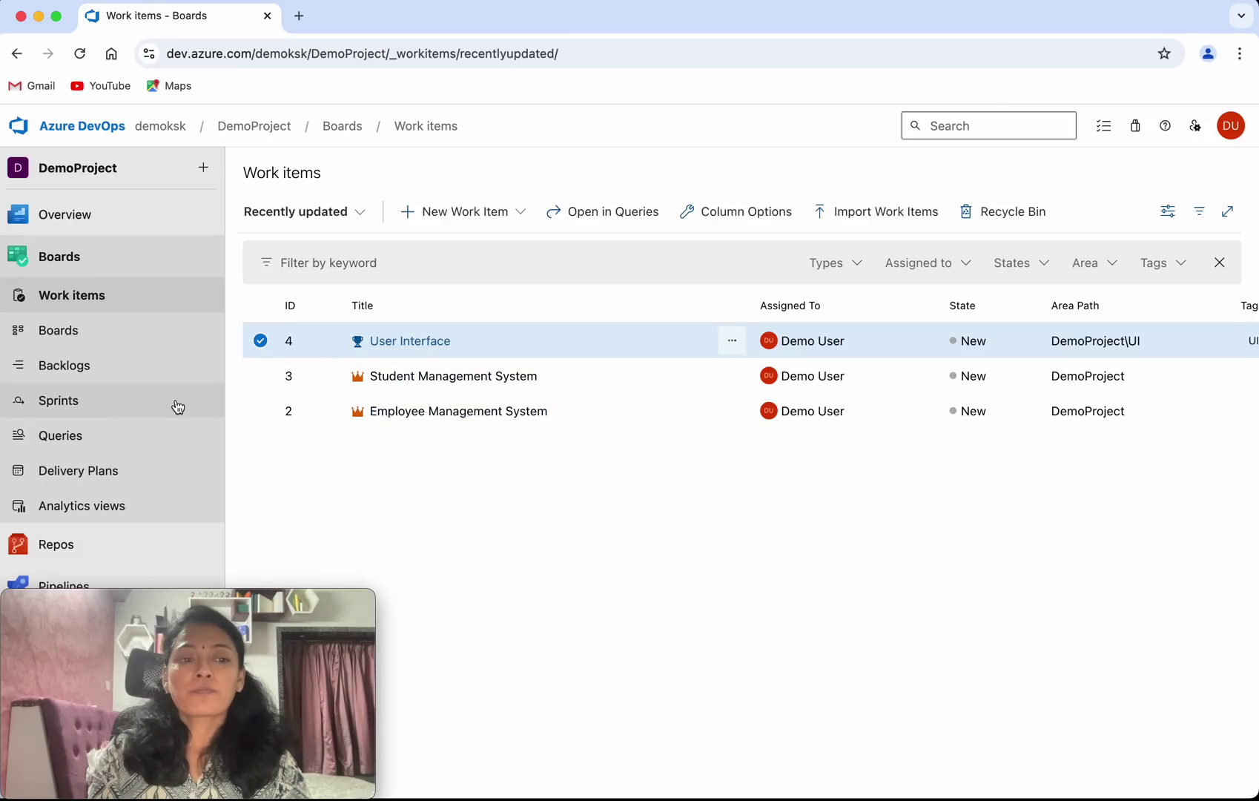
{"action": "left_click", "coordinate": [85, 373]}
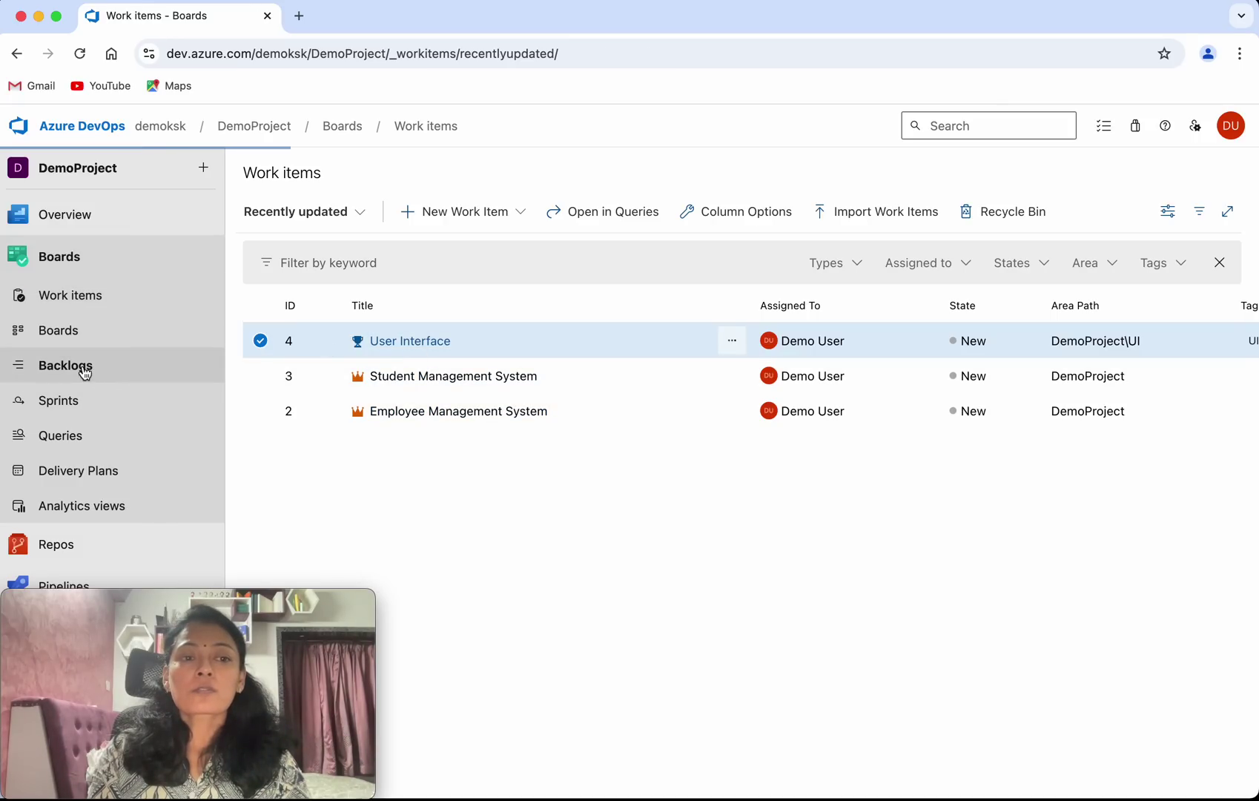
{"action": "left_click", "coordinate": [1051, 236]}
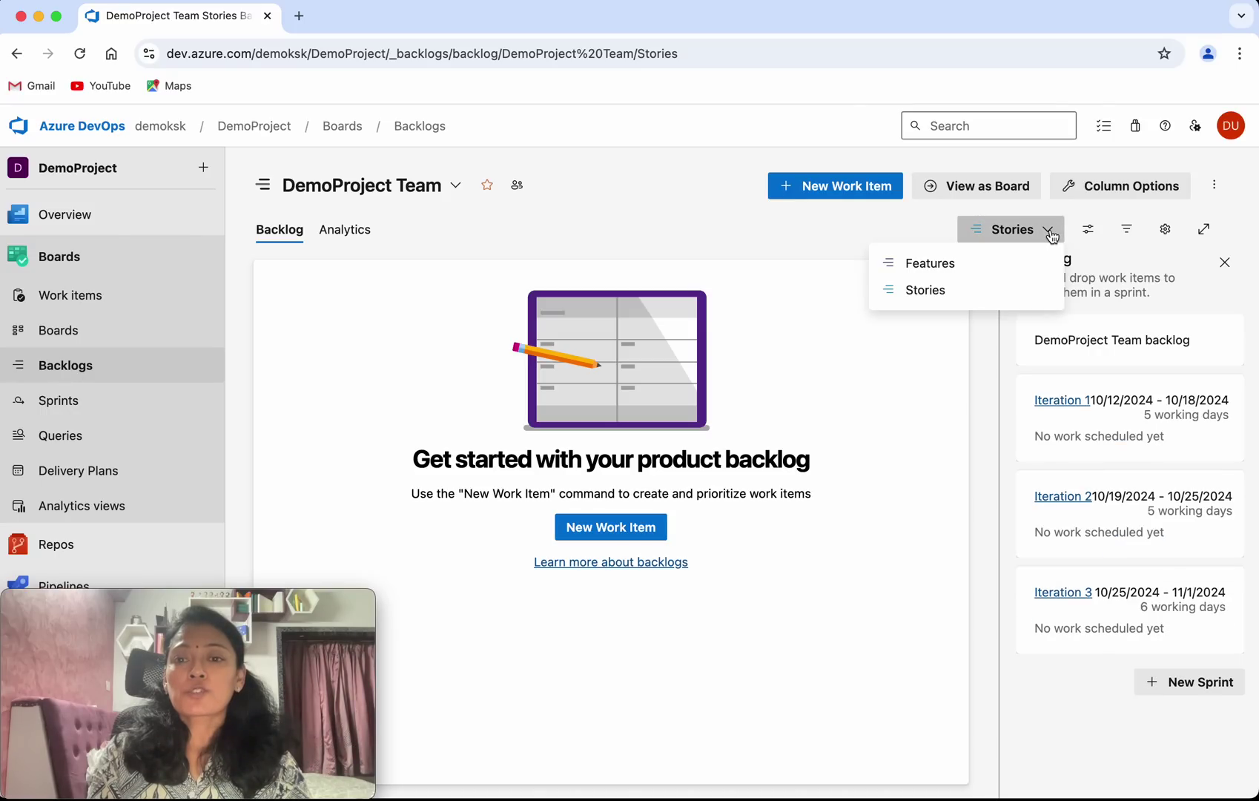
{"action": "left_click", "coordinate": [1165, 229]}
{"action": "left_click", "coordinate": [1164, 229]}
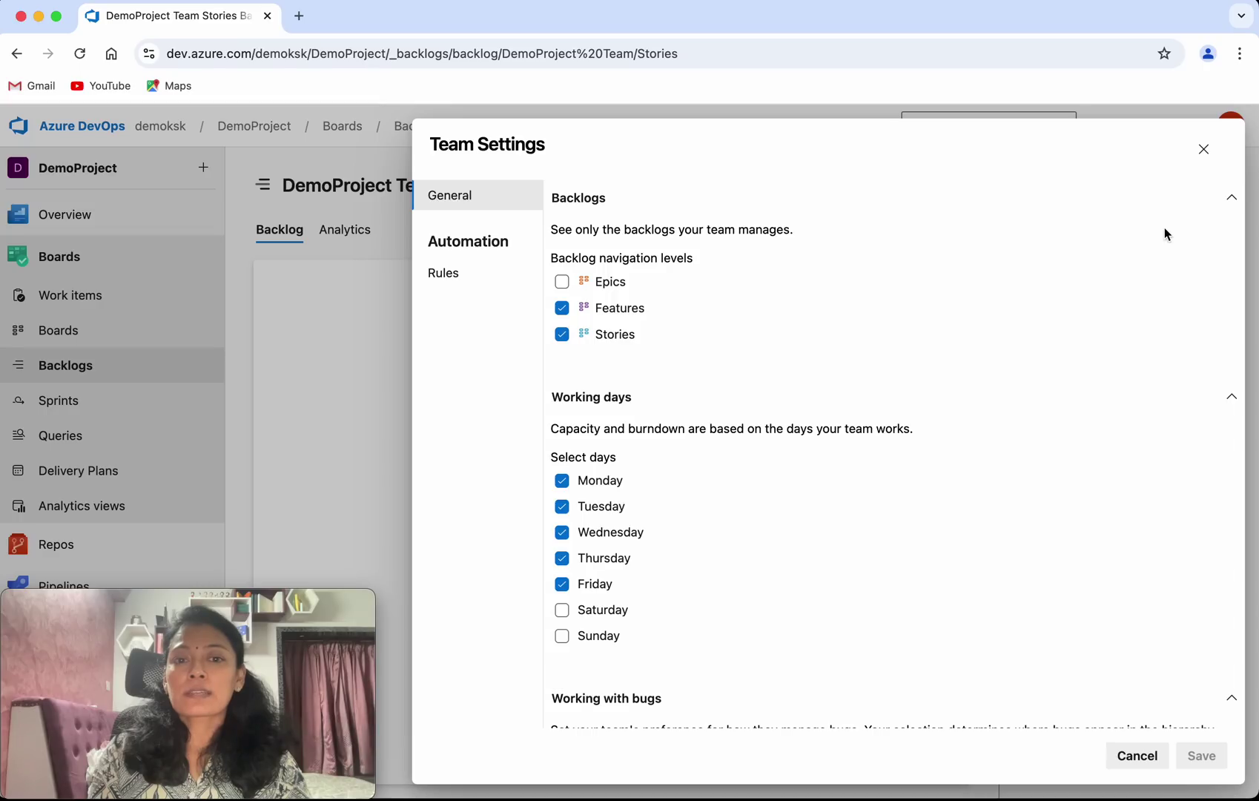
{"action": "left_click", "coordinate": [562, 282]}
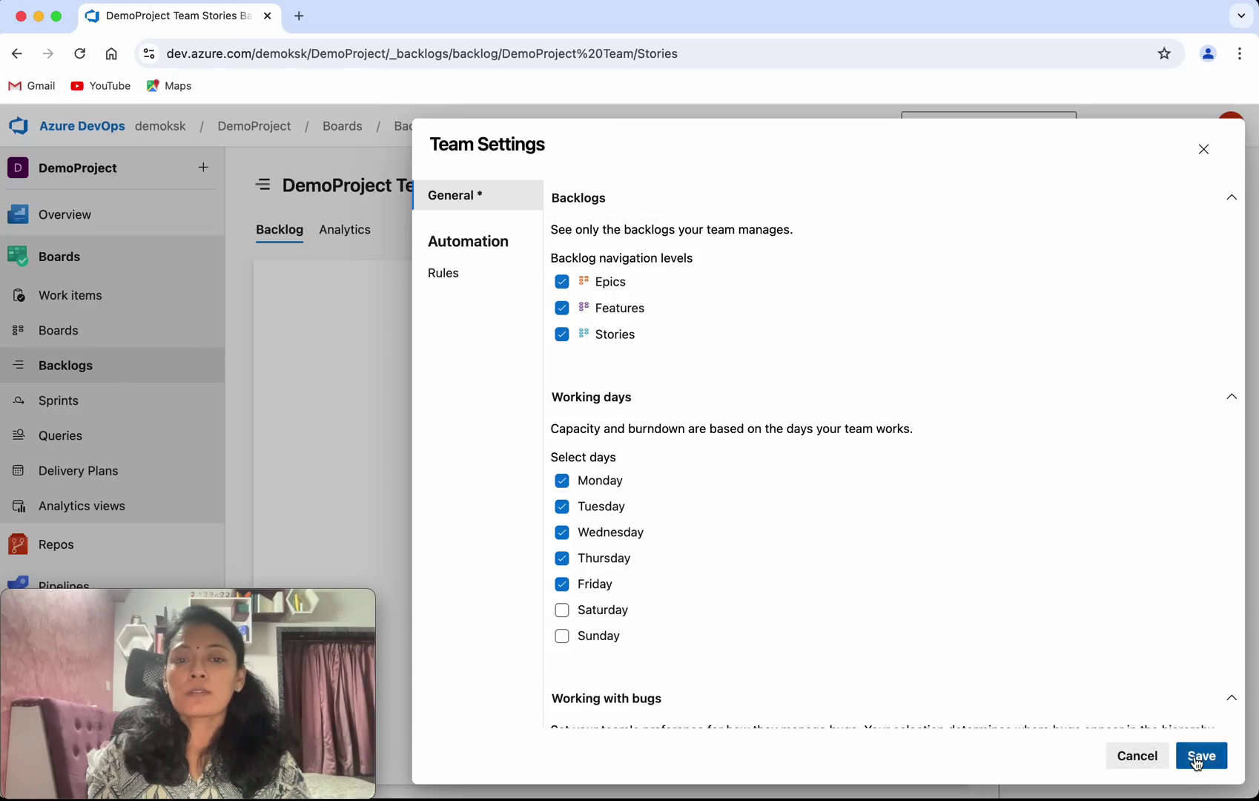
{"action": "left_click", "coordinate": [1200, 756]}
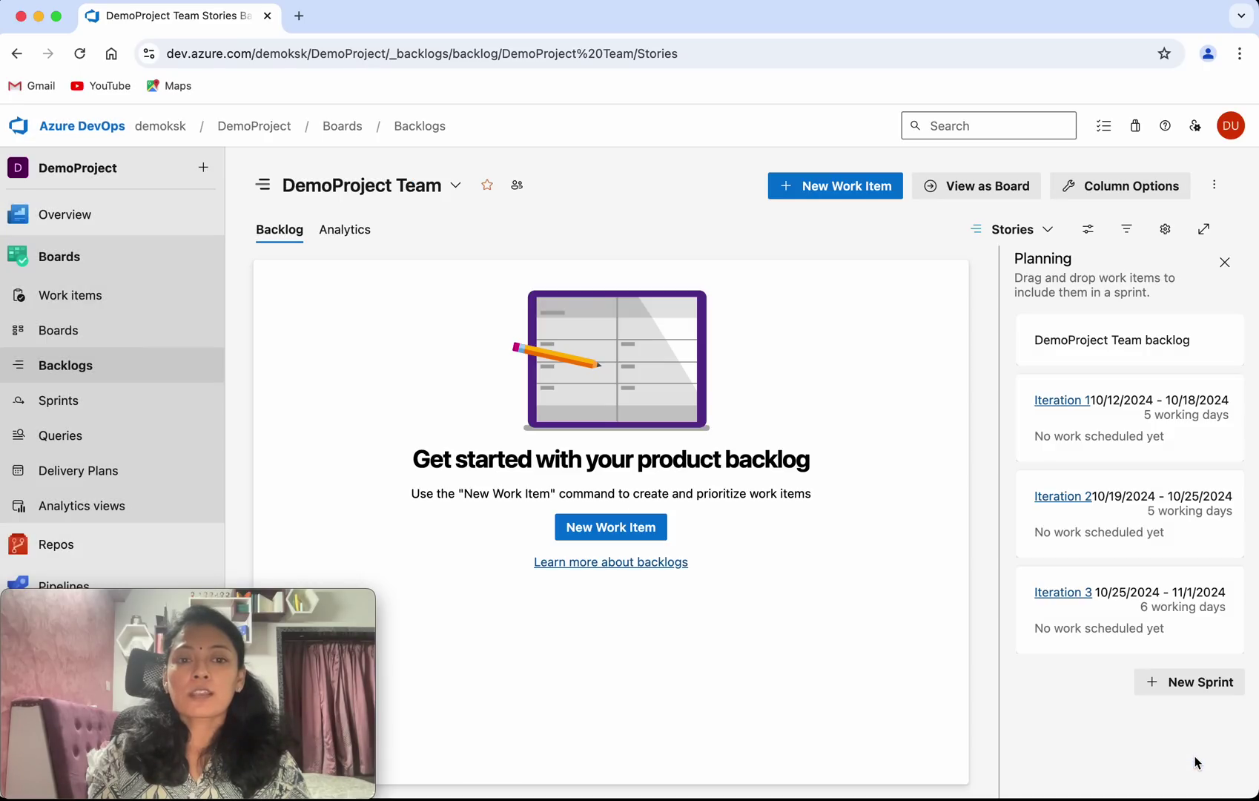
{"action": "left_click", "coordinate": [1049, 236]}
Switch the backlog to Epics and expand Employee Management System to show its User Interface feature
{"action": "left_click", "coordinate": [921, 263]}
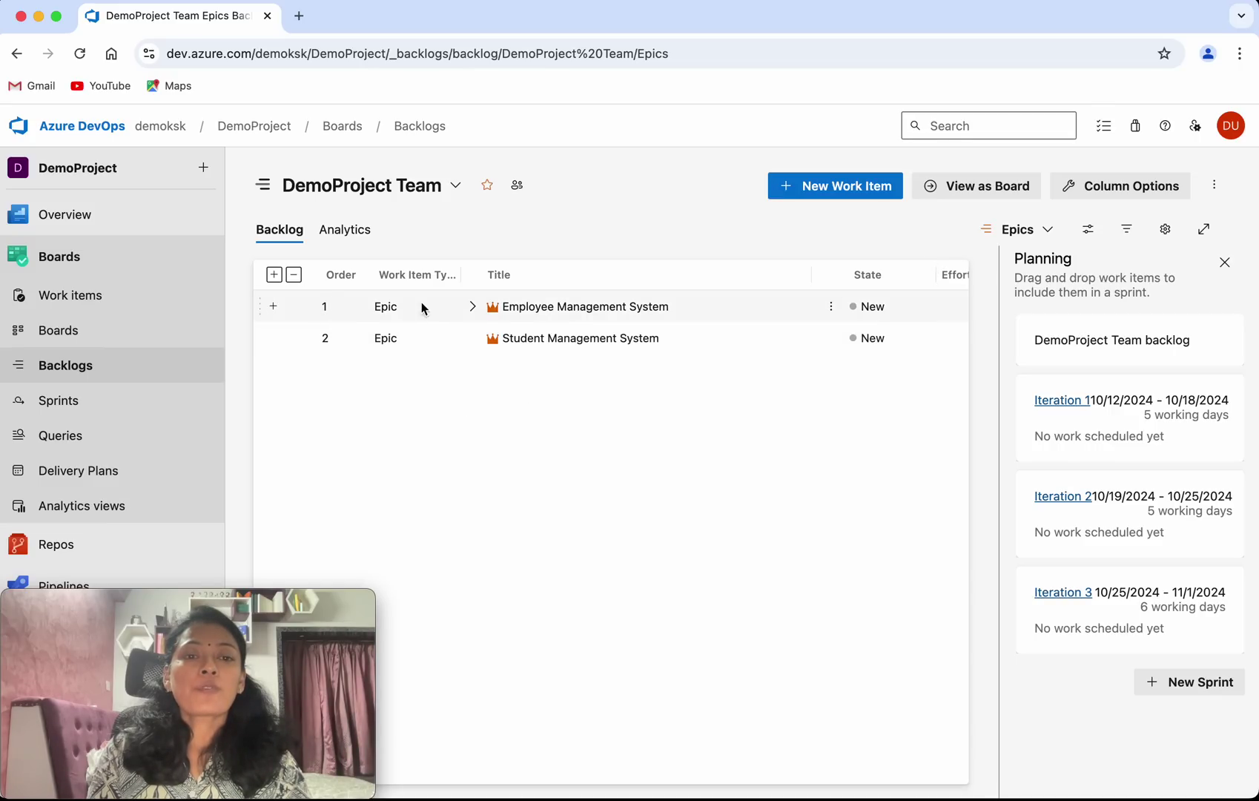
{"action": "left_click", "coordinate": [472, 309]}
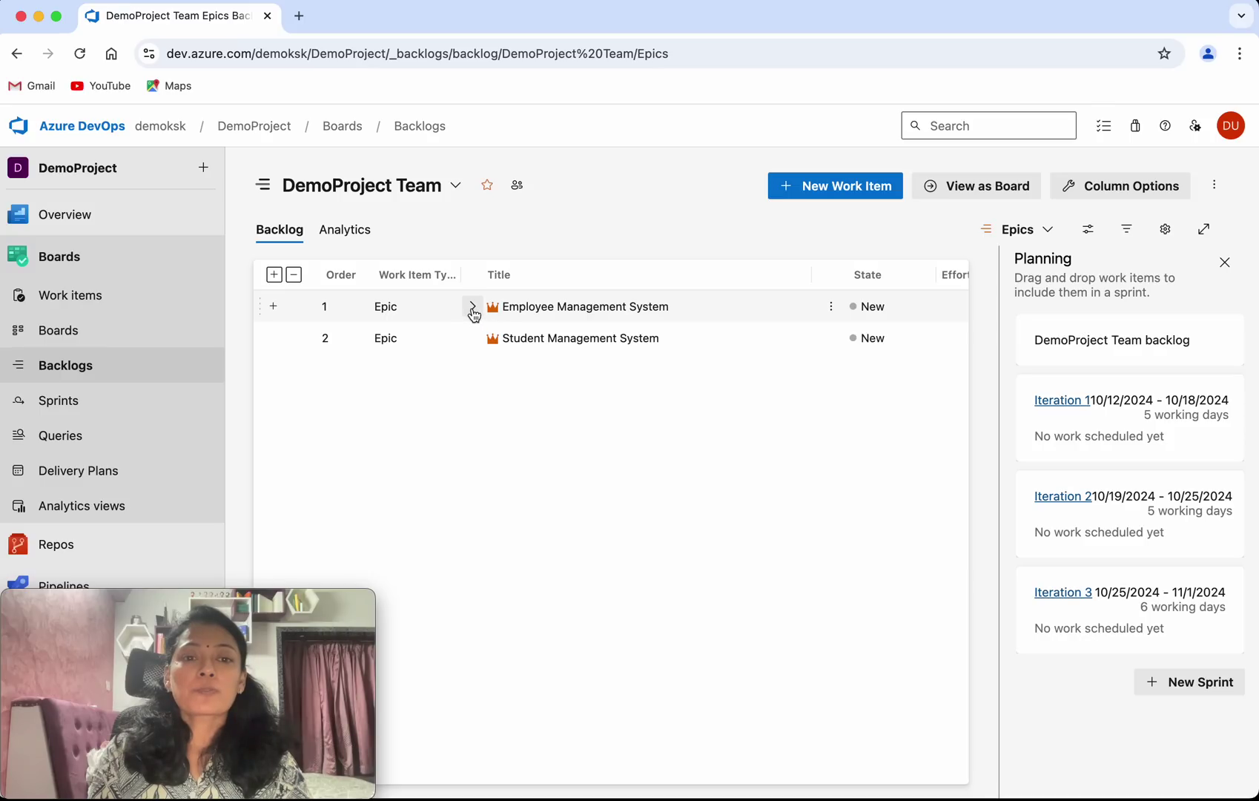